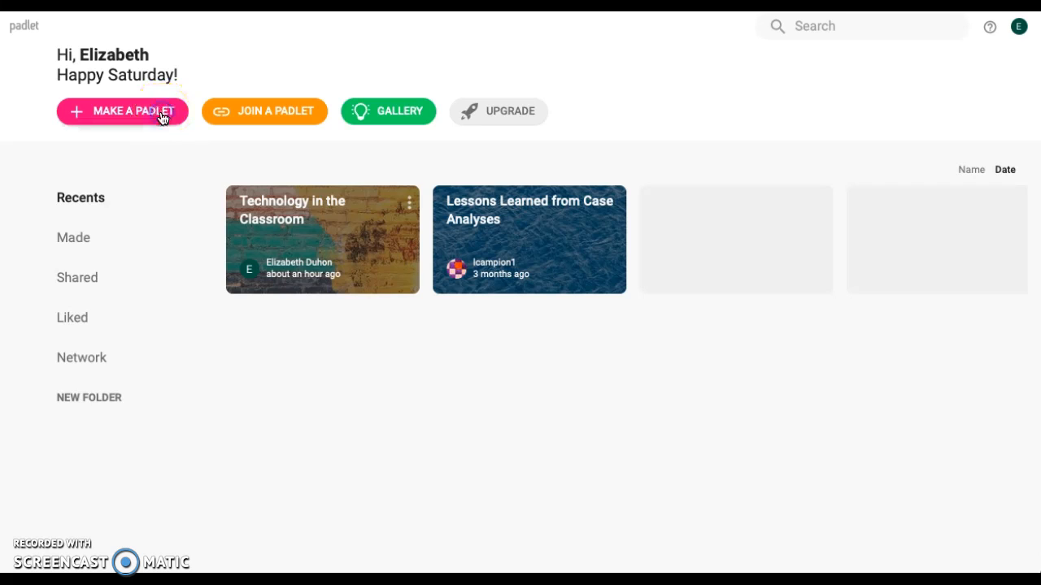
Browse the blank layouts and templates for a new padlet and create one with the blank Wall layout
left_click(158, 118)
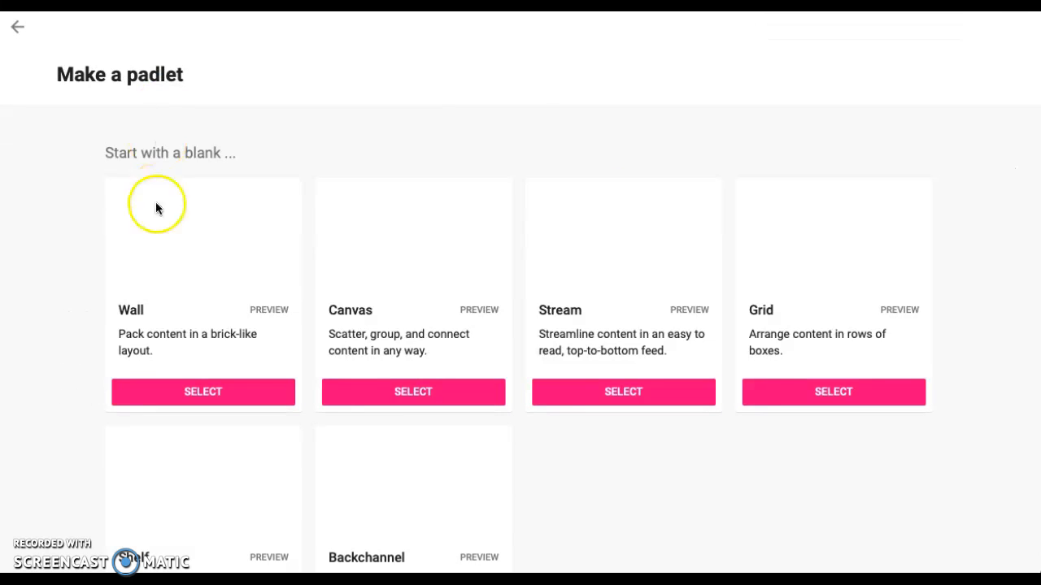
scroll(154, 244, "down", 3)
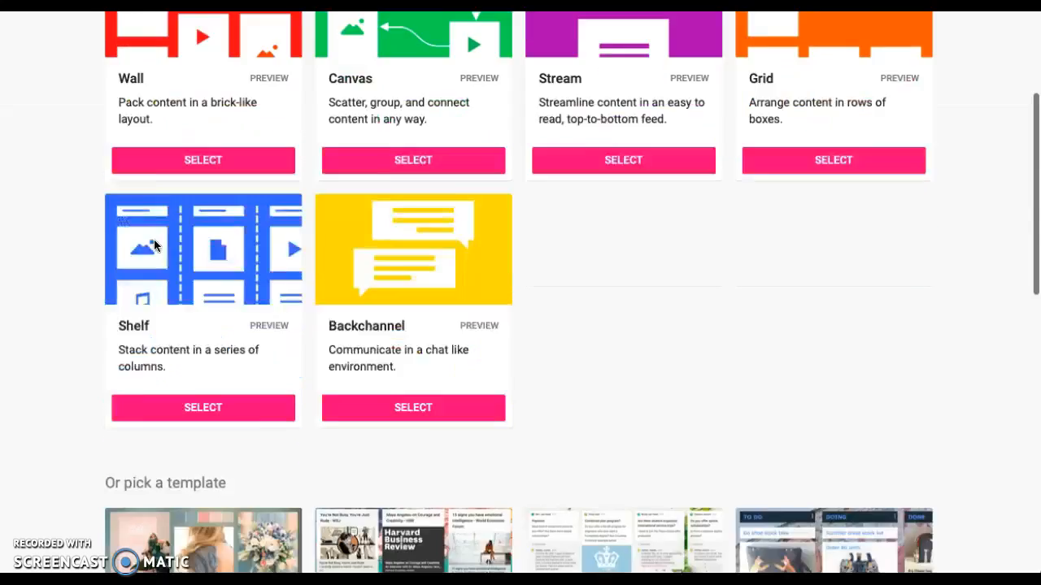
scroll(155, 244, "down", 4)
scroll(154, 244, "down", 1)
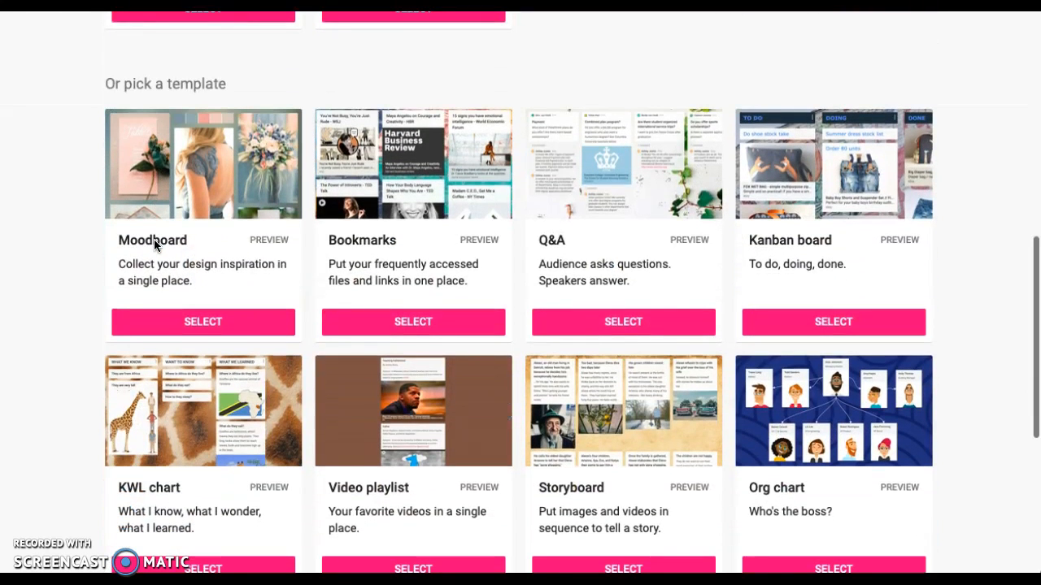
scroll(155, 244, "down", 1)
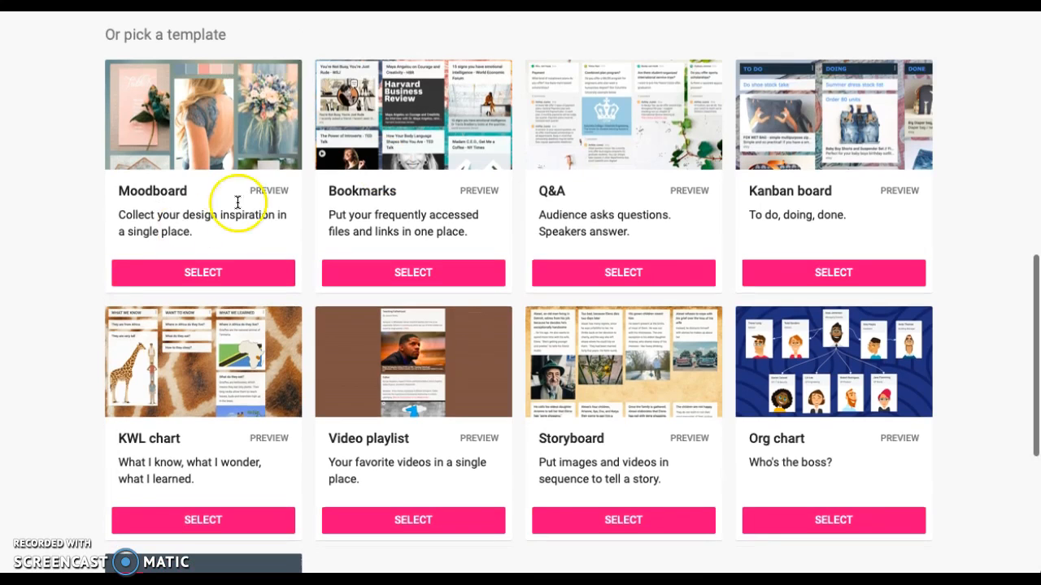
scroll(168, 367, "down", 3)
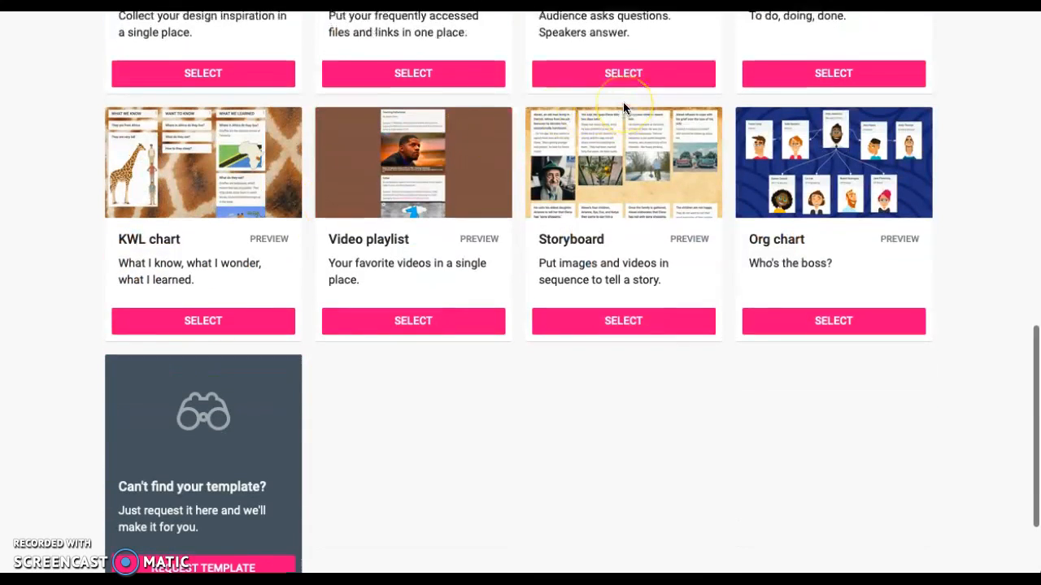
scroll(623, 107, "up", 8)
scroll(622, 107, "up", 1)
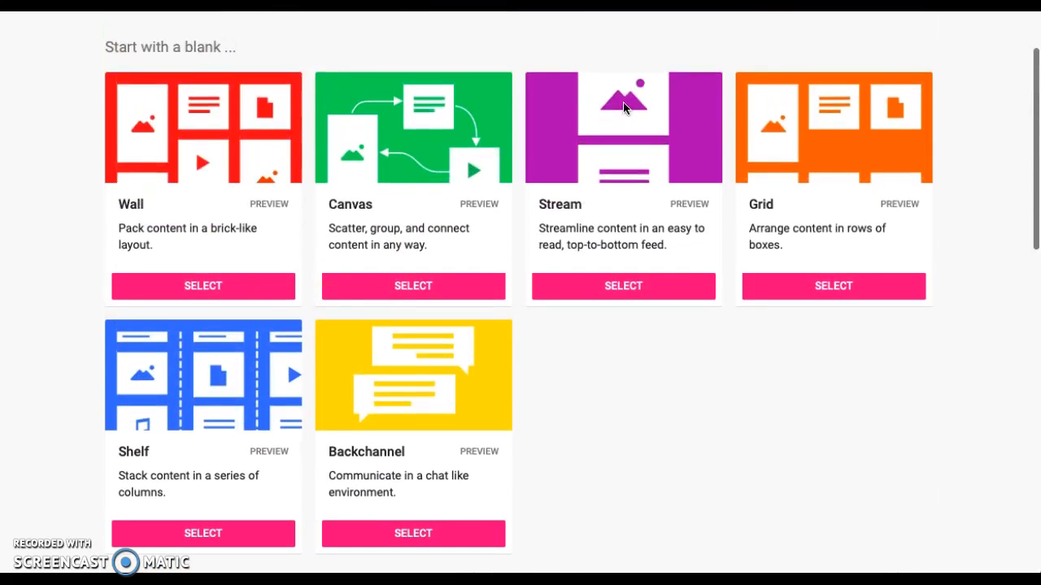
left_click(204, 287)
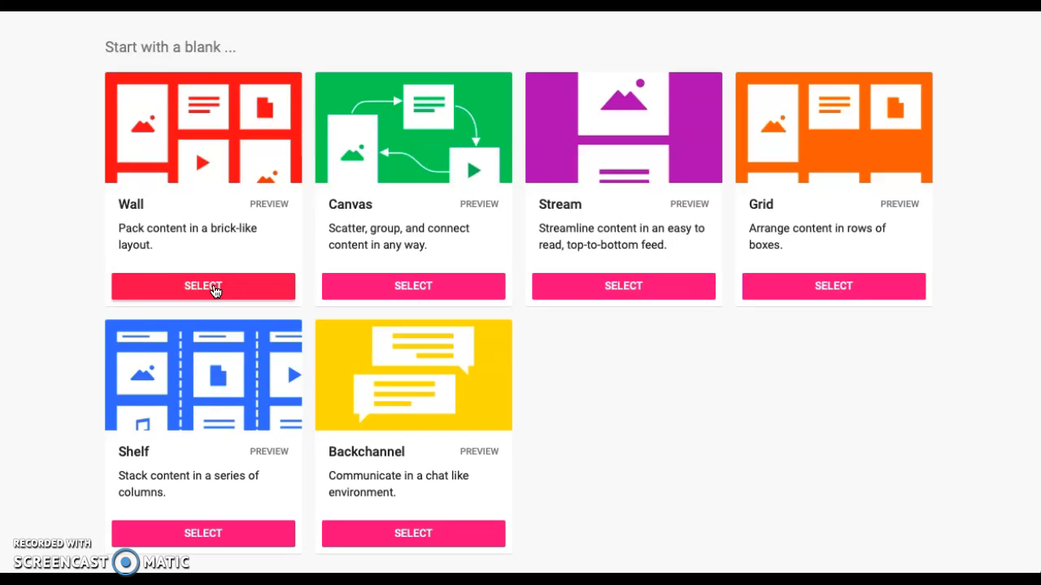
left_click(213, 289)
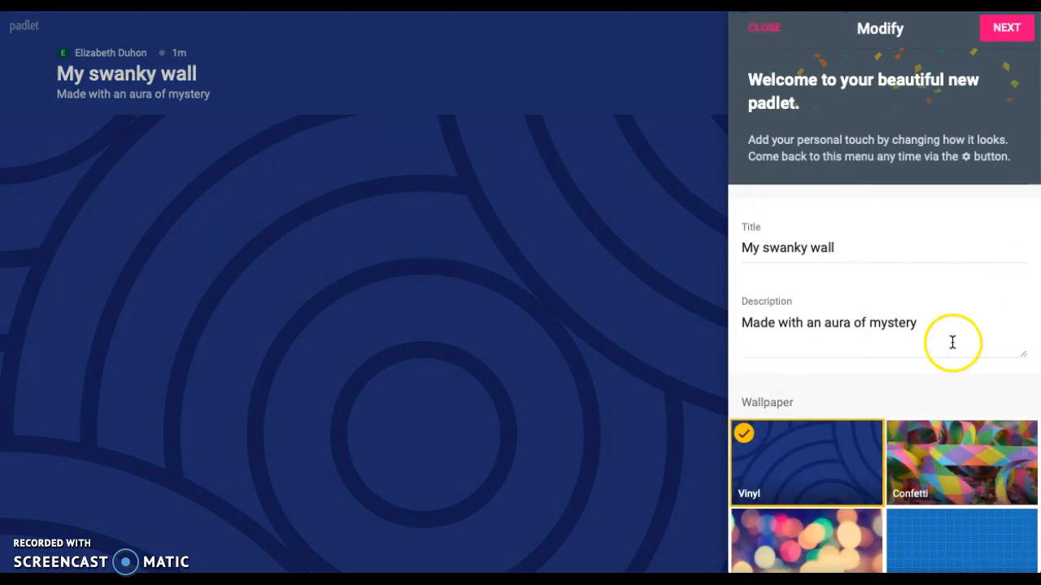
Replace the padlet's title with "Chapter 10"
left_click_drag(914, 251, 734, 251)
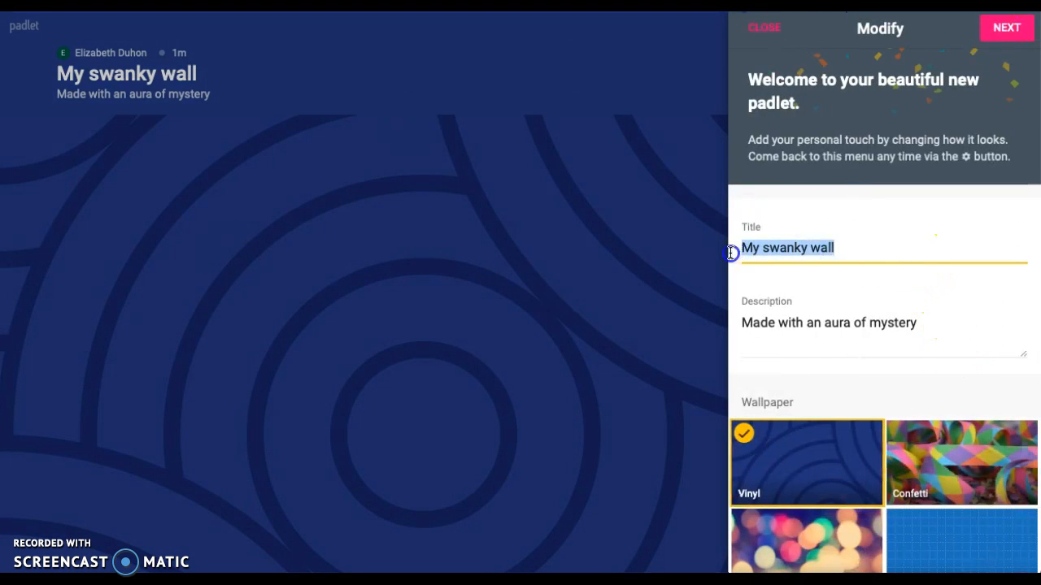
key("BackSpace")
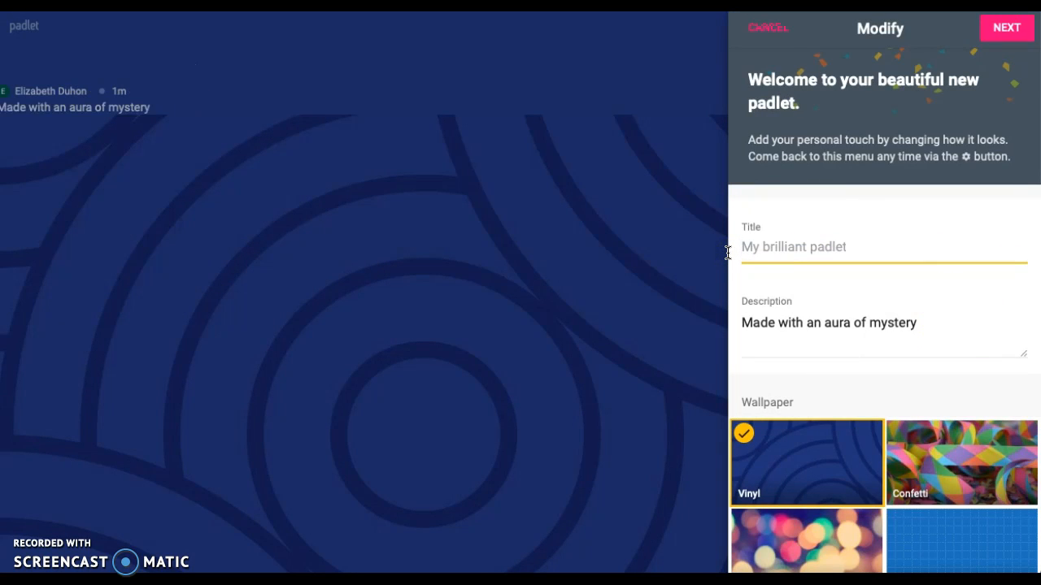
type("Chapter 10")
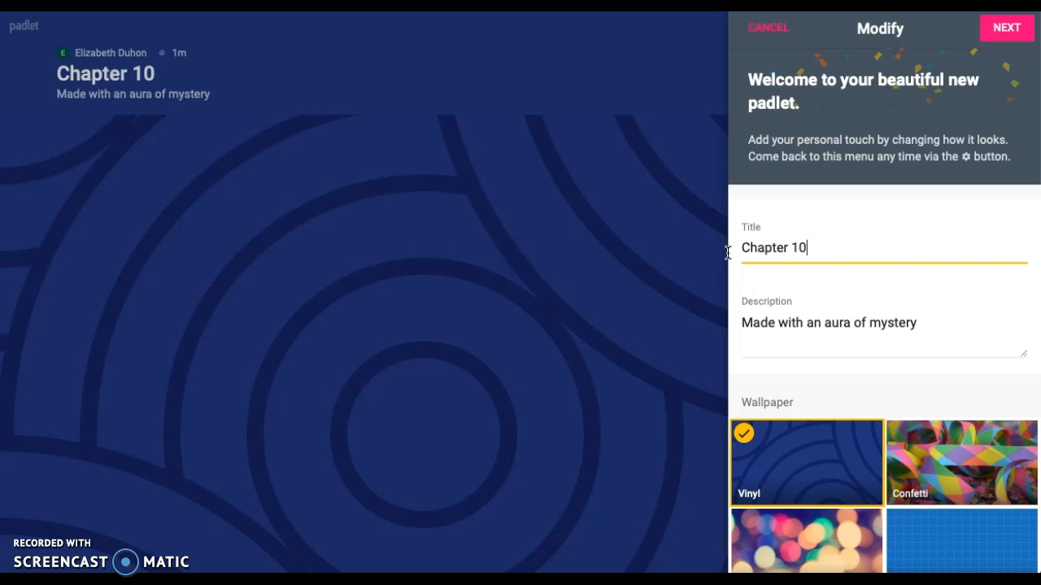
Replace the padlet's description with "Life after the Civil War"
left_click_drag(823, 322, 724, 322)
left_click(917, 325)
left_click_drag(918, 324, 725, 307)
type("Lif")
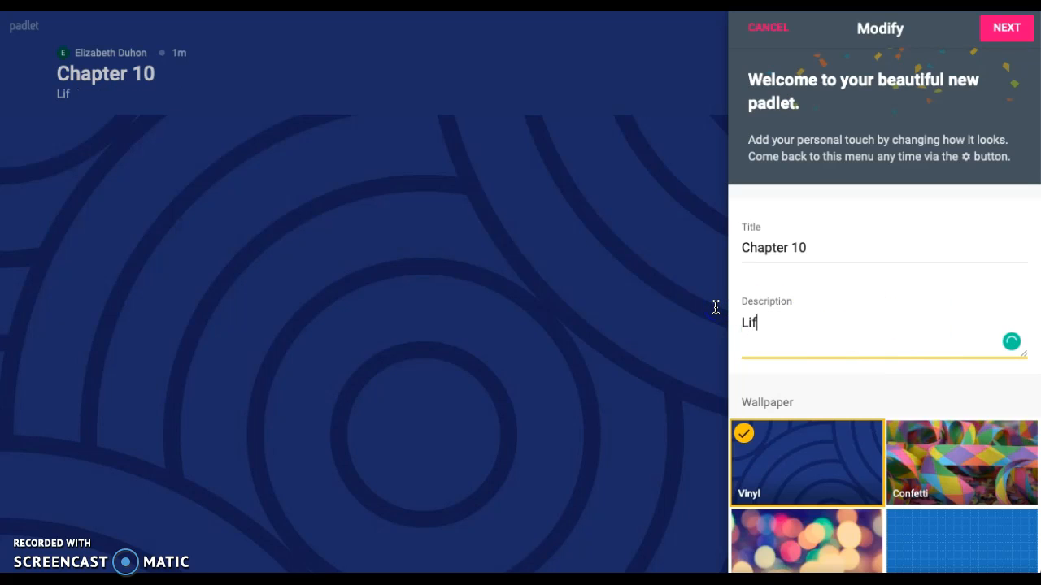
type("e after the ")
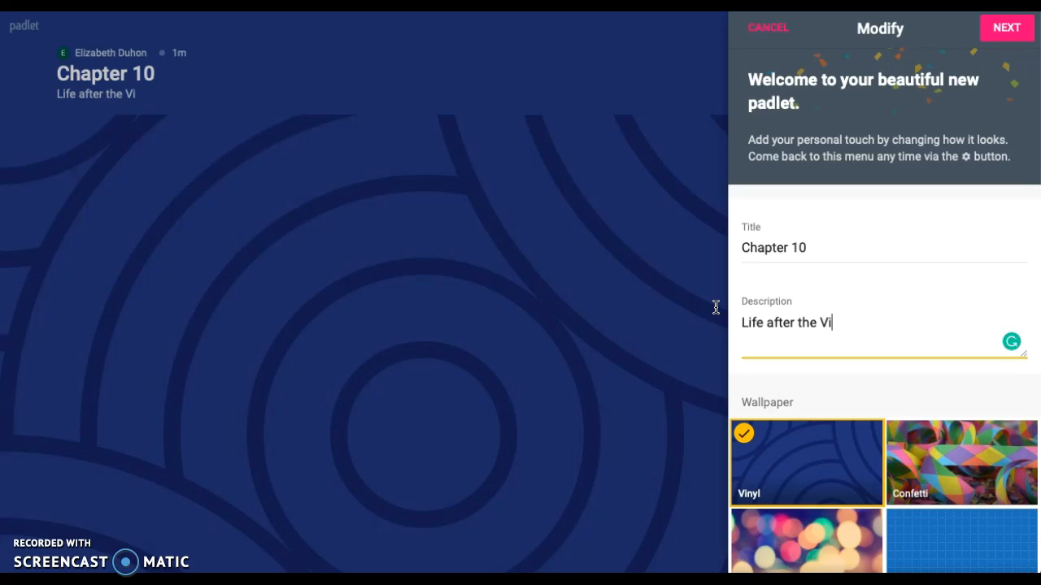
type("Civil War")
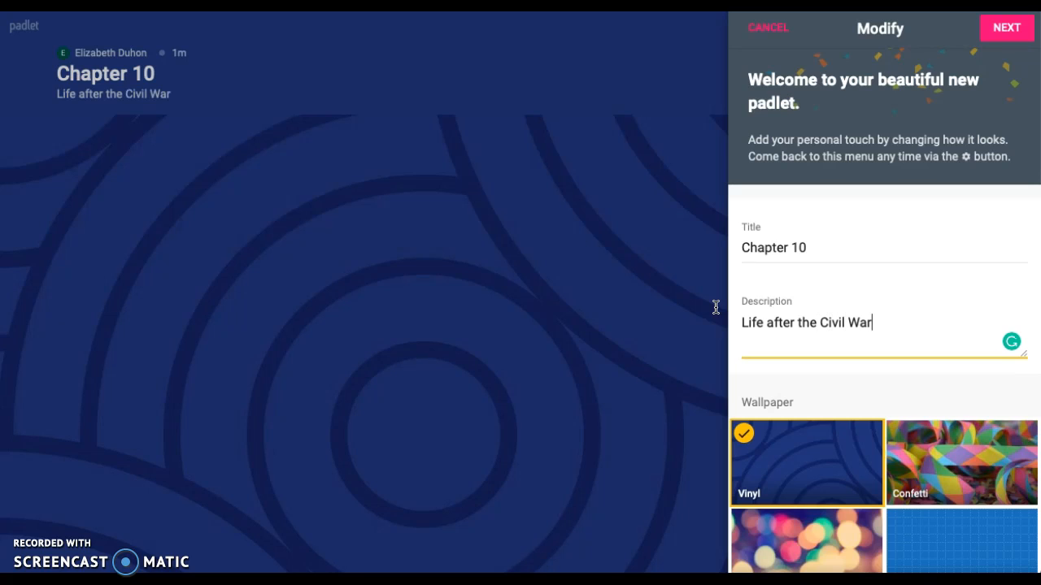
Set the padlet's wallpaper to Blackboard from the full wallpaper gallery and return to the Modify settings
scroll(975, 393, "down", 3)
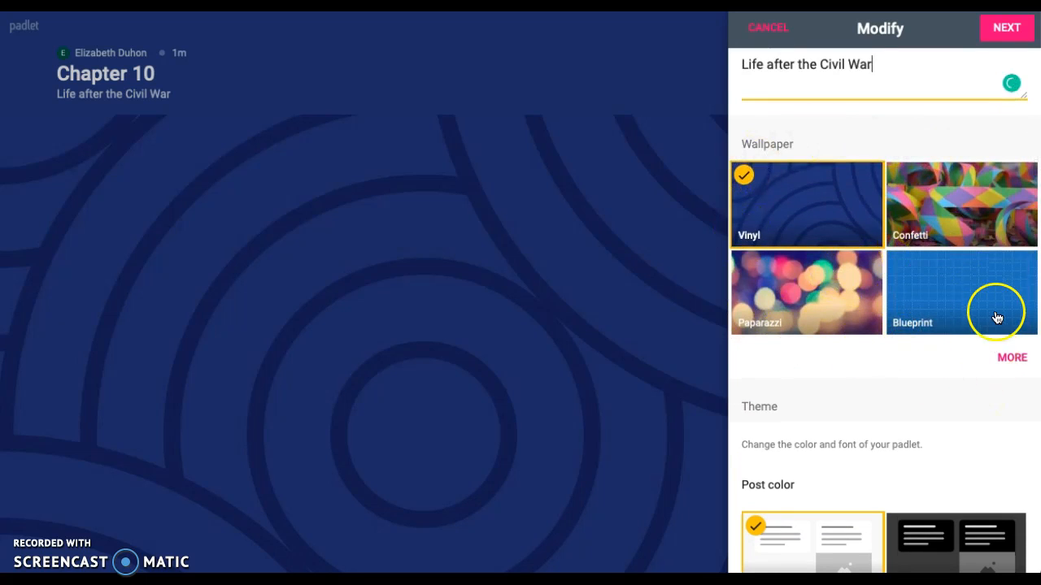
left_click(1014, 355)
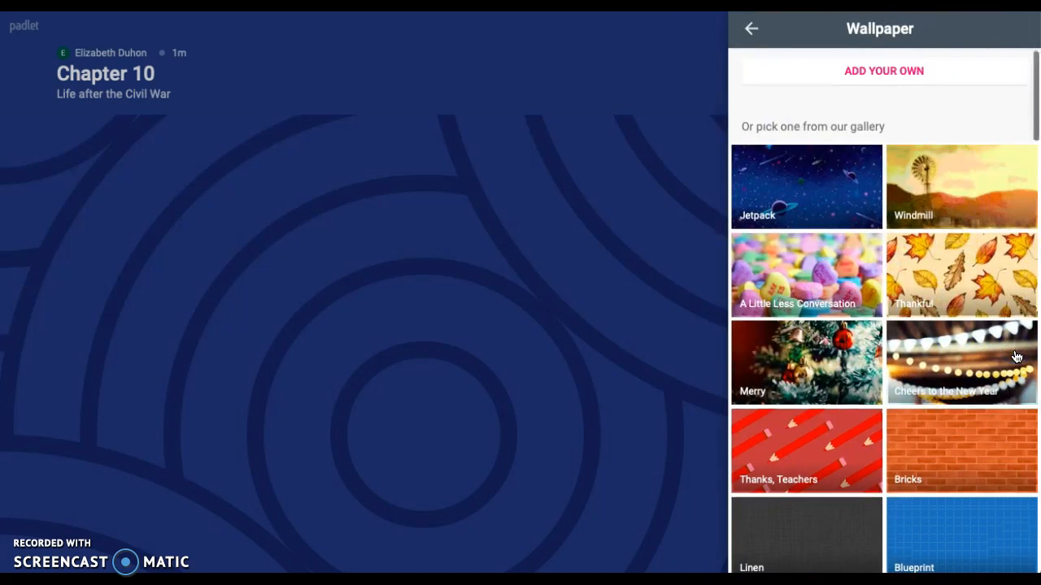
scroll(1016, 358, "down", 3)
scroll(1016, 357, "down", 8)
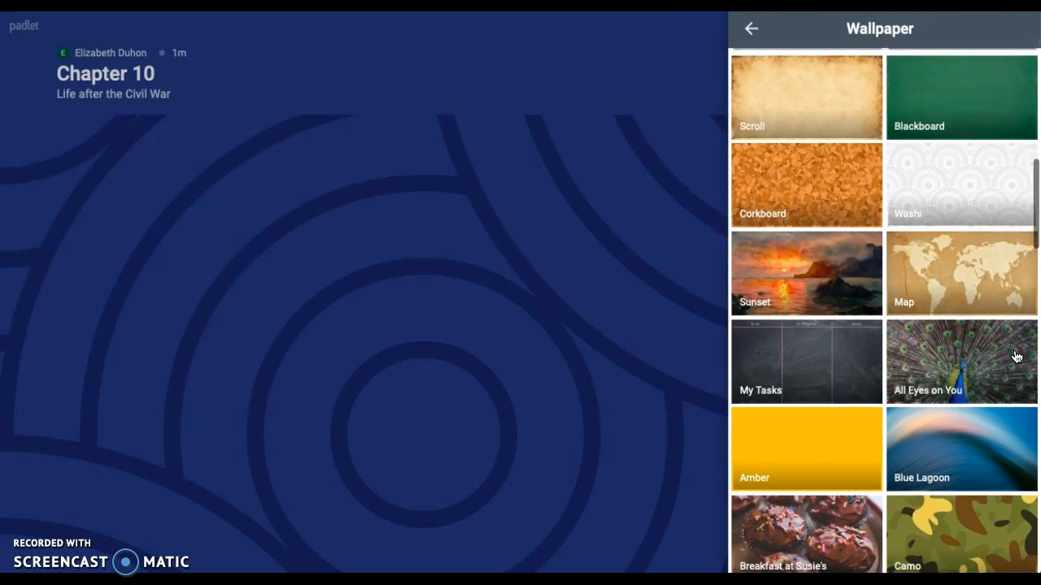
scroll(1017, 358, "up", 10)
left_click(895, 72)
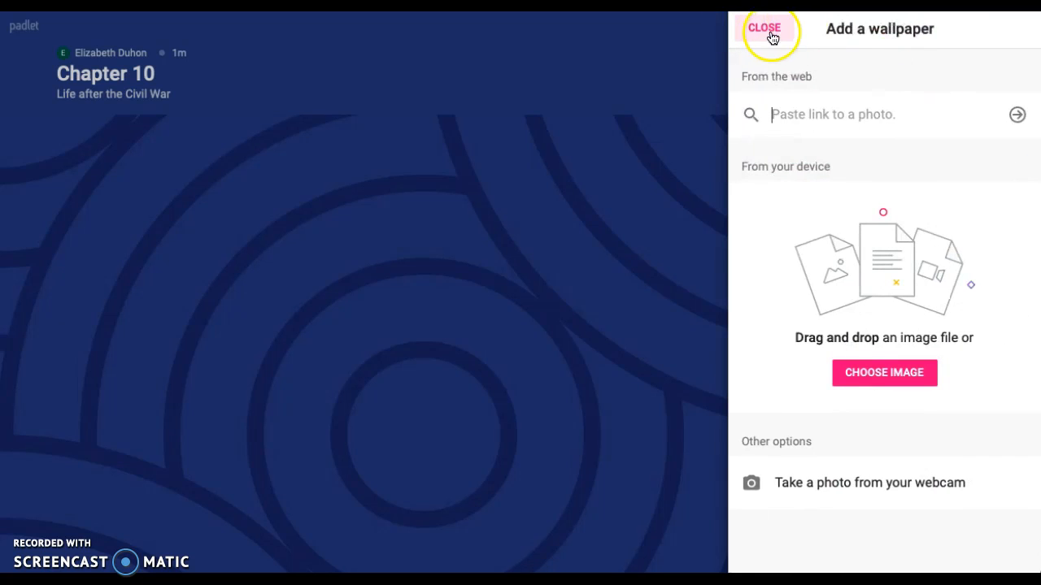
left_click(768, 33)
scroll(915, 326, "down", 3)
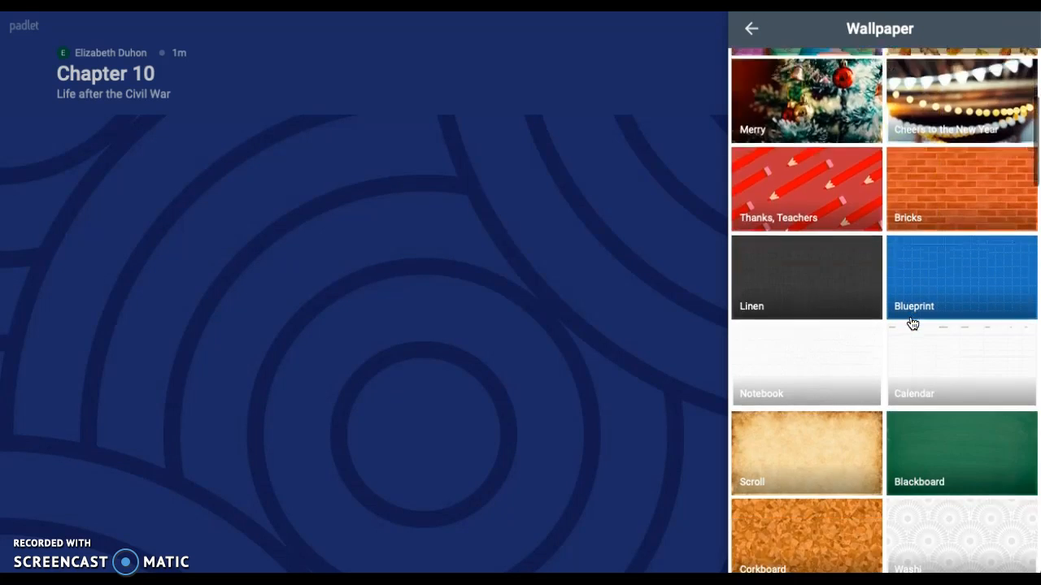
scroll(913, 325, "down", 1)
left_click(958, 390)
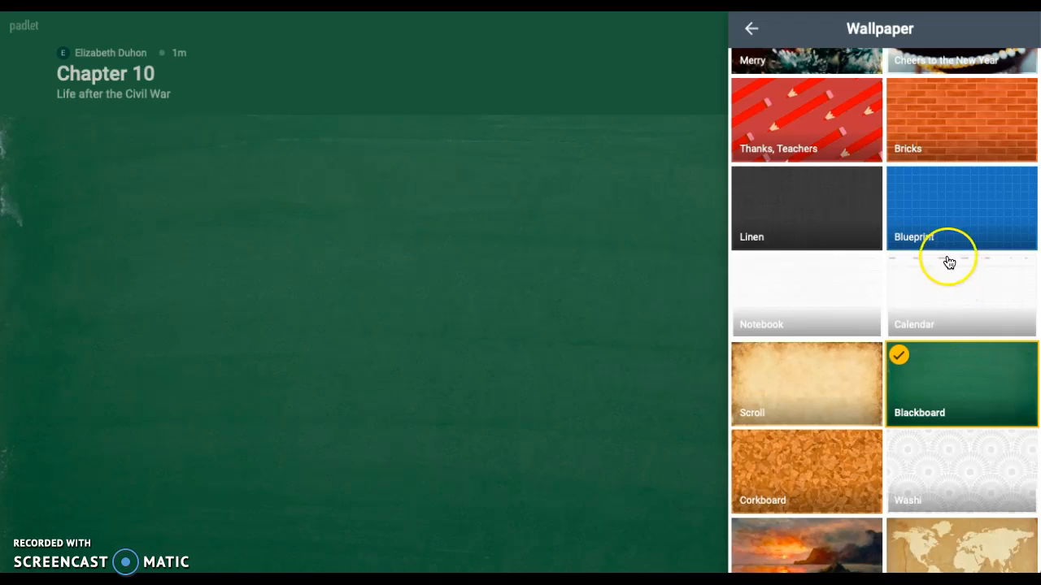
scroll(950, 264, "up", 4)
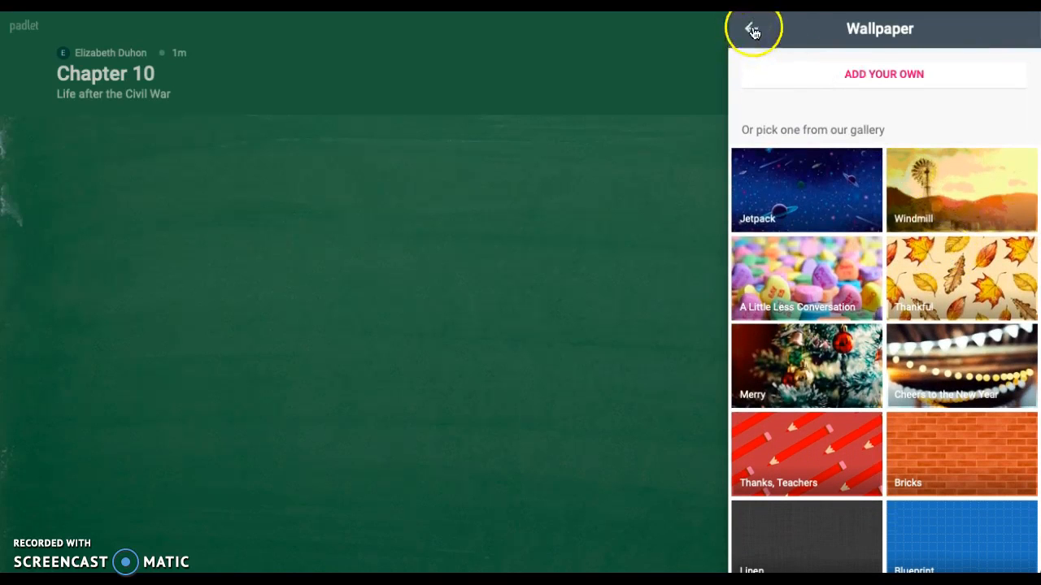
left_click(750, 37)
Turn on Attribution so the author name is displayed above each post
scroll(918, 349, "down", 1)
scroll(930, 376, "down", 3)
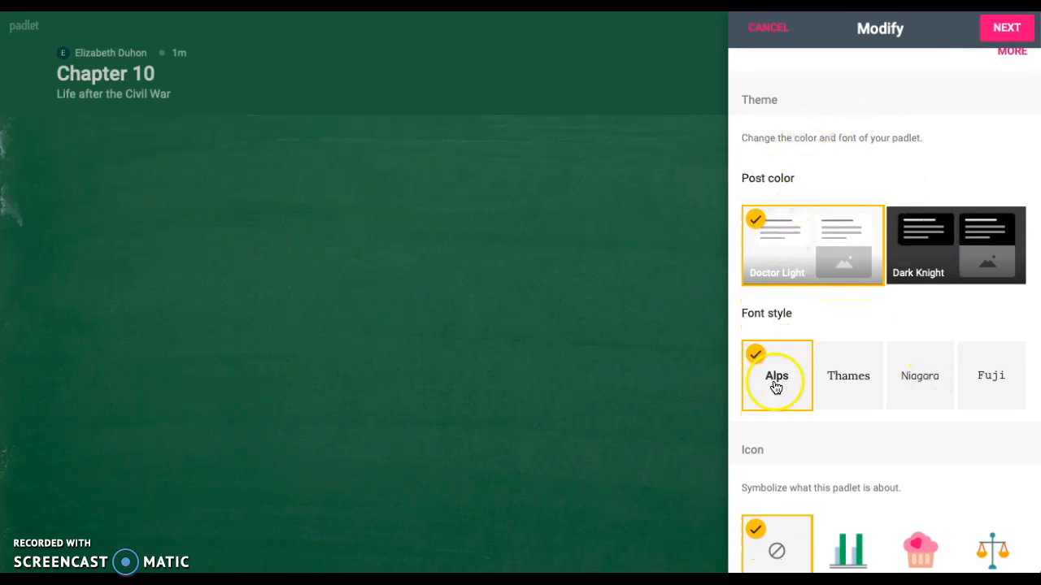
scroll(774, 387, "down", 3)
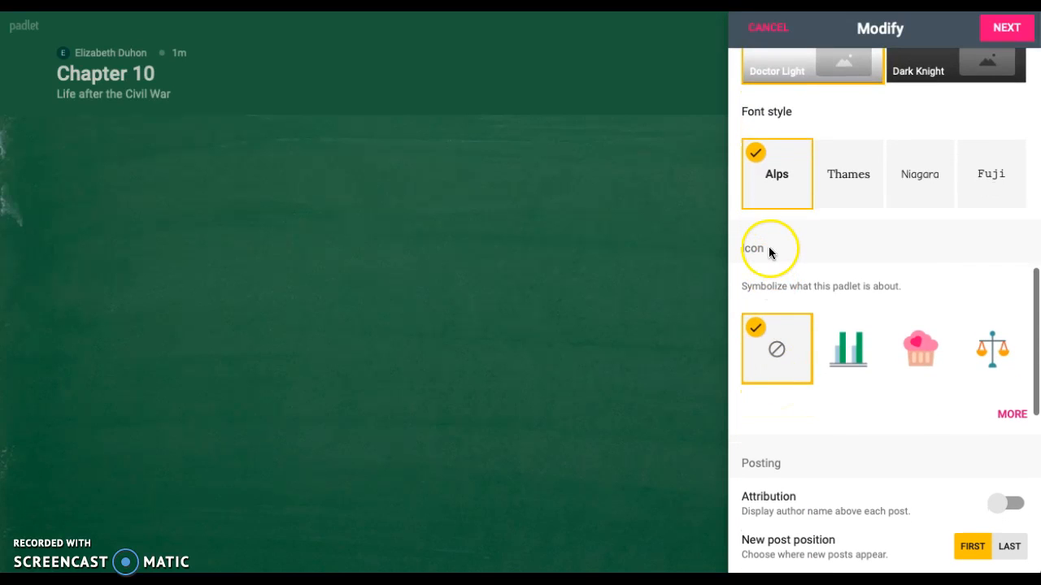
scroll(769, 252, "down", 4)
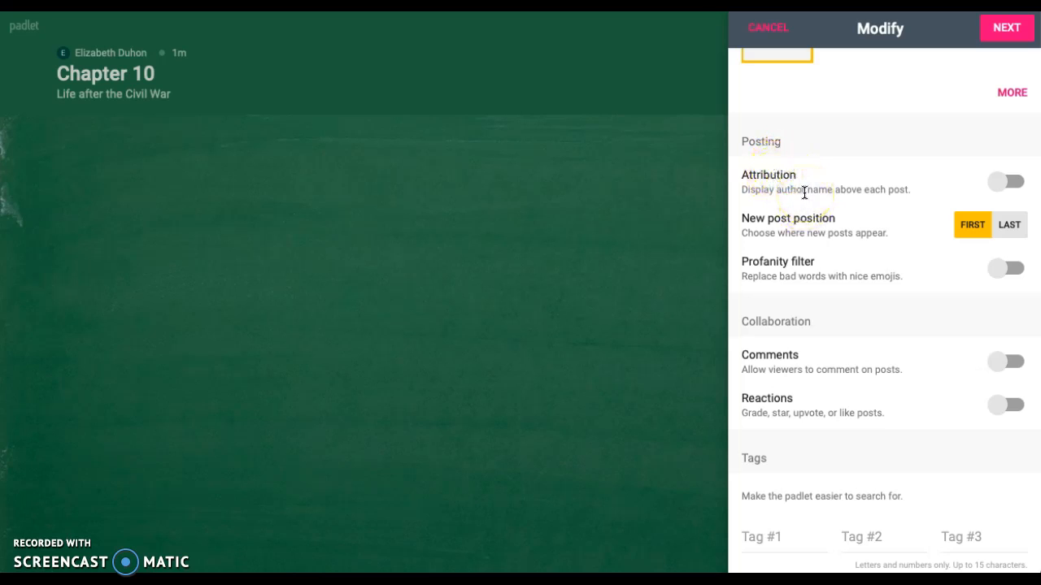
left_click(1015, 182)
Turn on Comments and Reactions with the Like type, and proceed to the People & Privacy settings
scroll(865, 219, "down", 1)
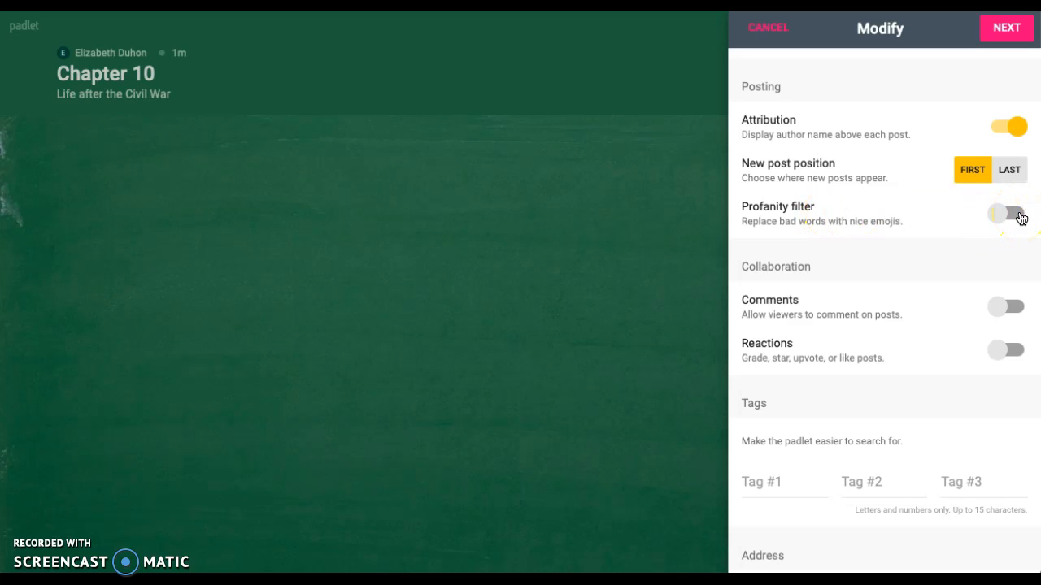
scroll(935, 296, "down", 2)
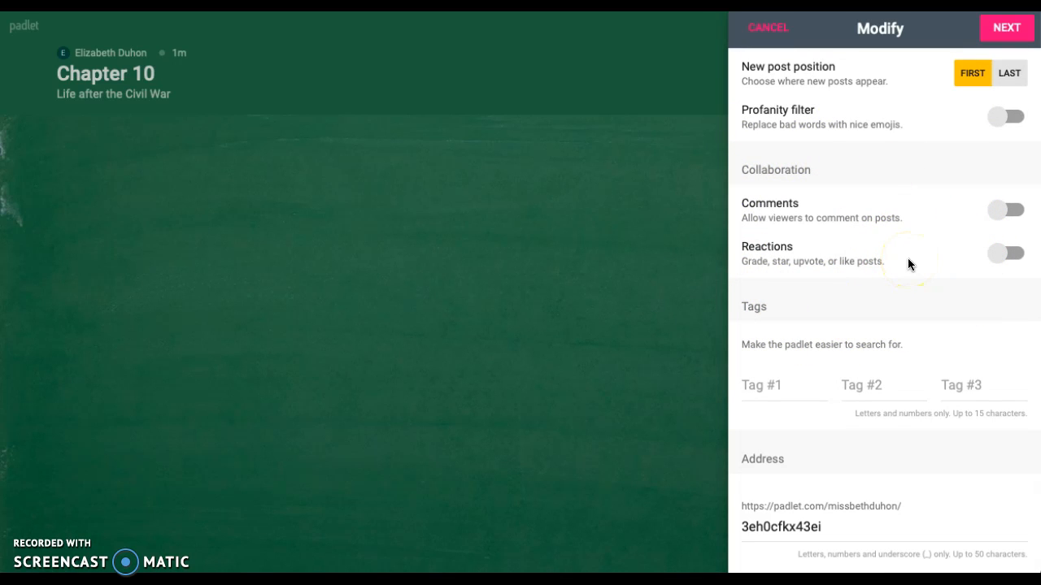
left_click(1008, 212)
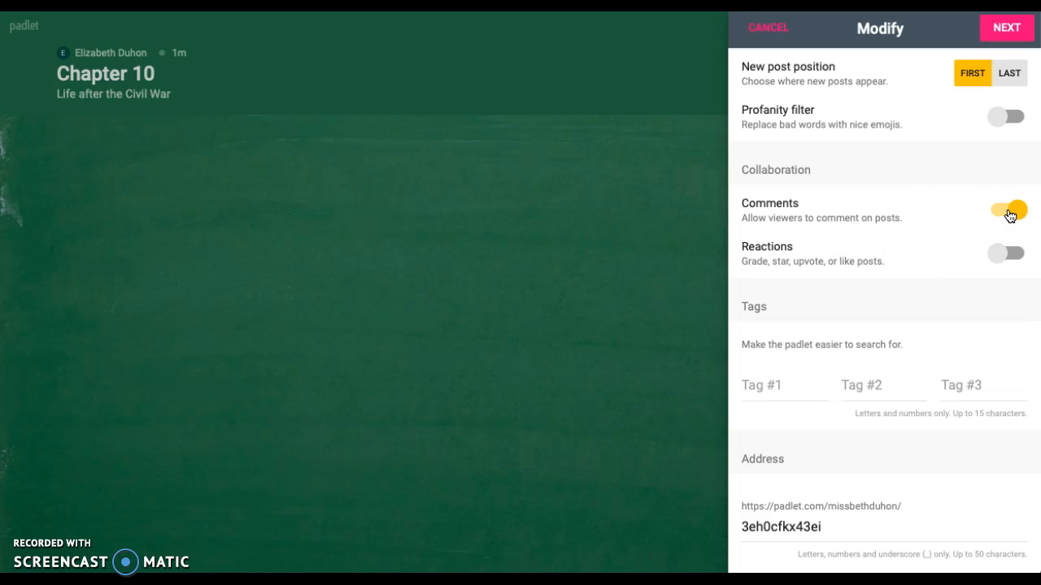
left_click(1014, 253)
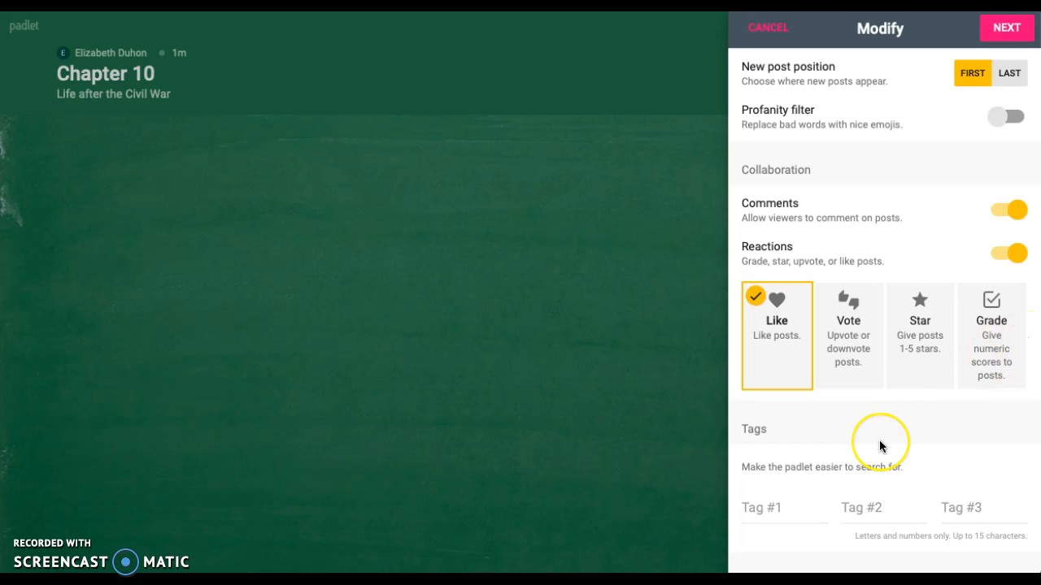
scroll(879, 446, "down", 3)
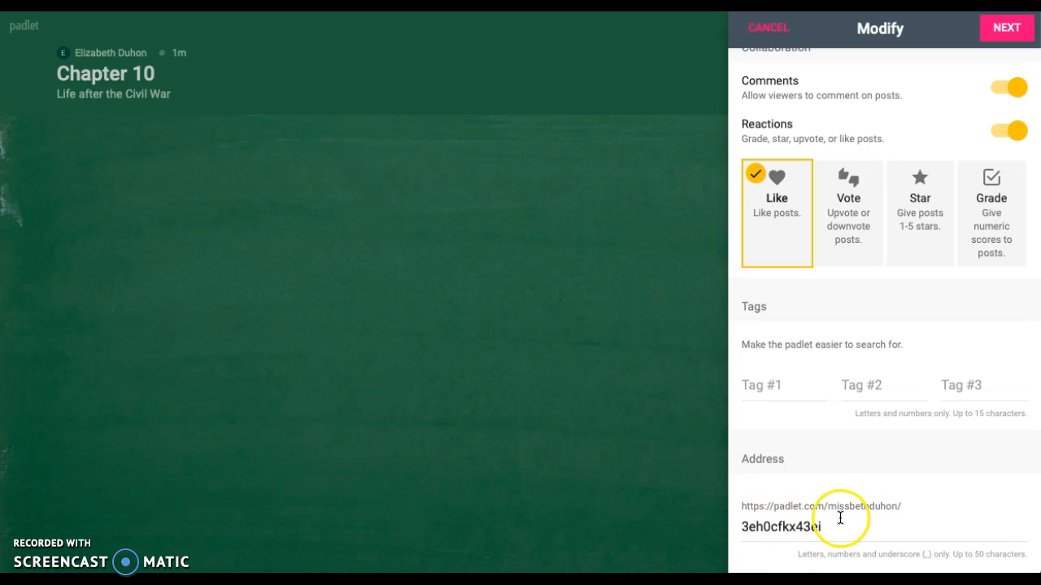
left_click(1010, 28)
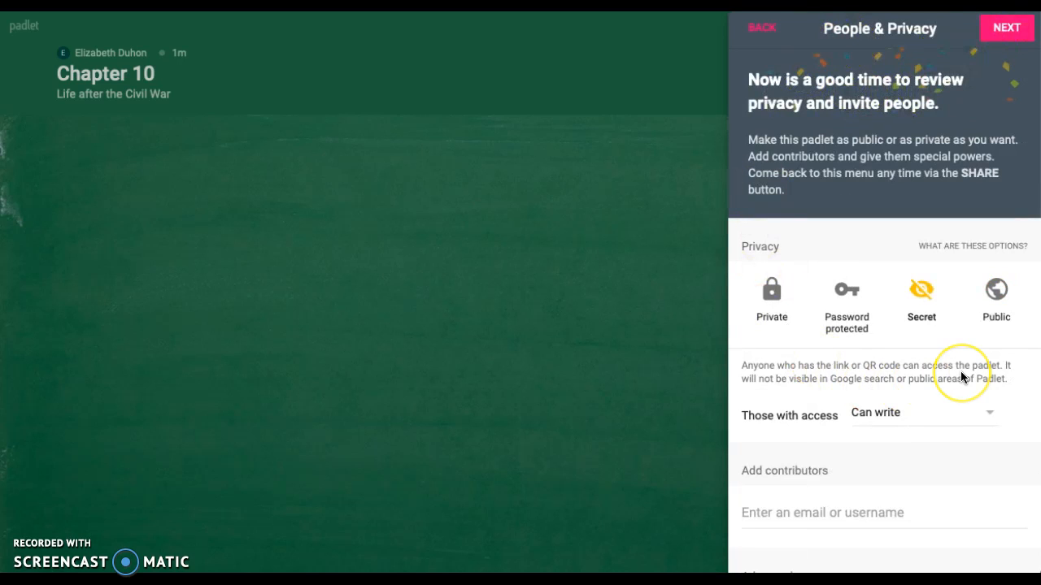
Compare the Private, Password protected, Secret and Public privacy options, finishing with Secret selected
left_click(775, 304)
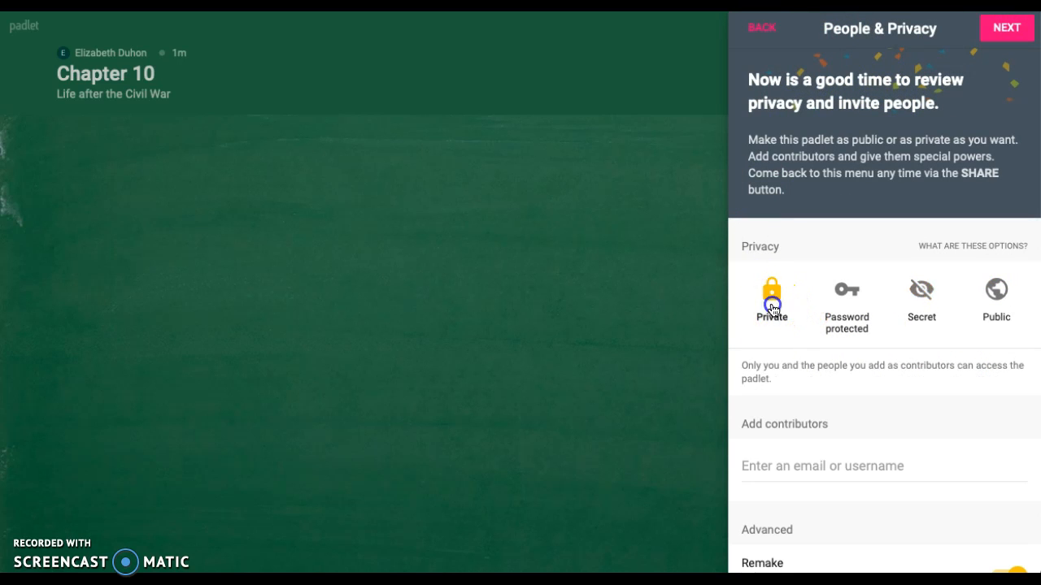
left_click(843, 317)
left_click(923, 297)
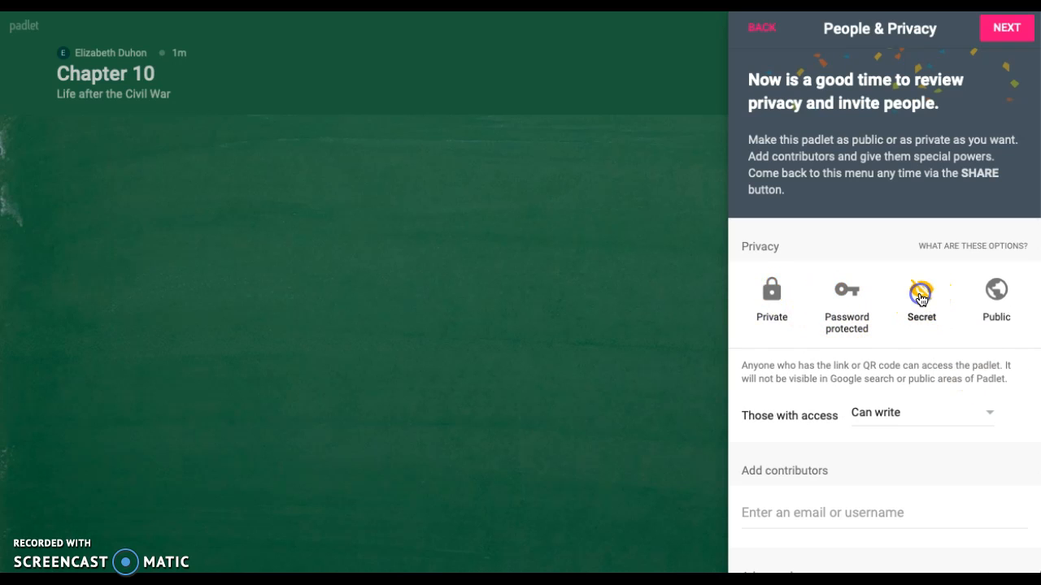
left_click(996, 293)
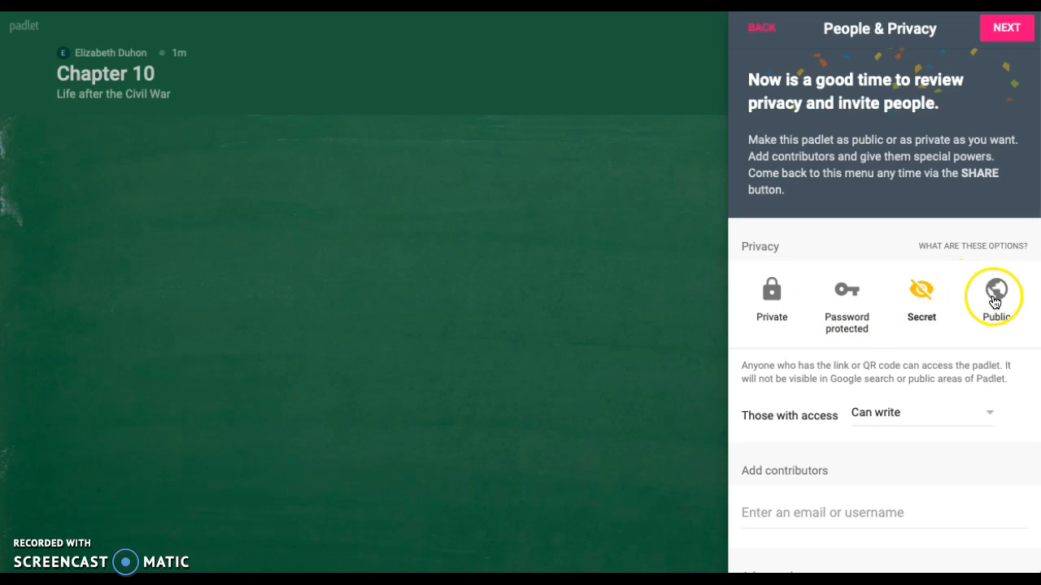
left_click(925, 288)
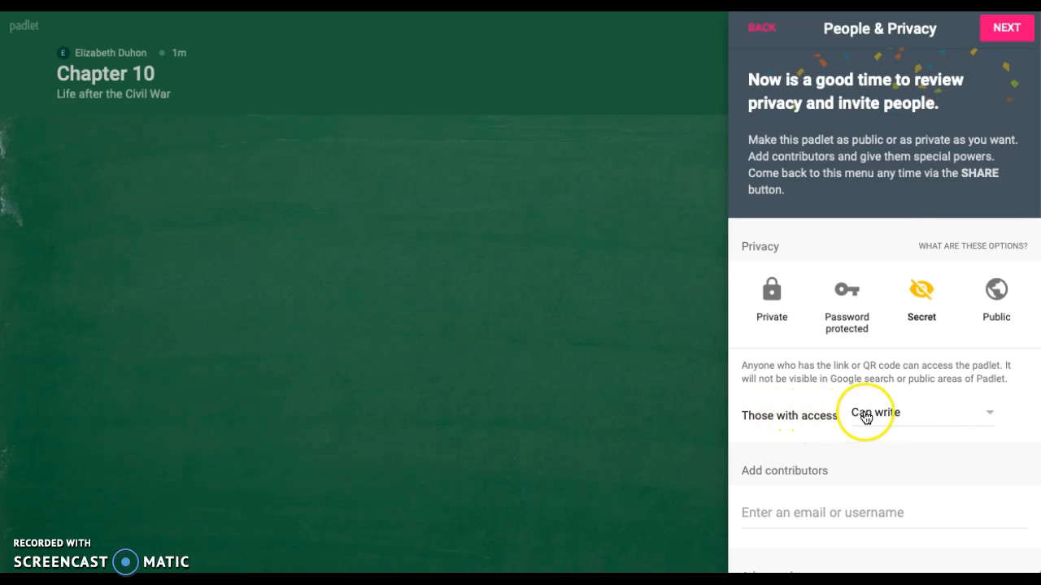
Review the access permission levels, keep Can write for those with access, and finish the setup to start posting
left_click(878, 415)
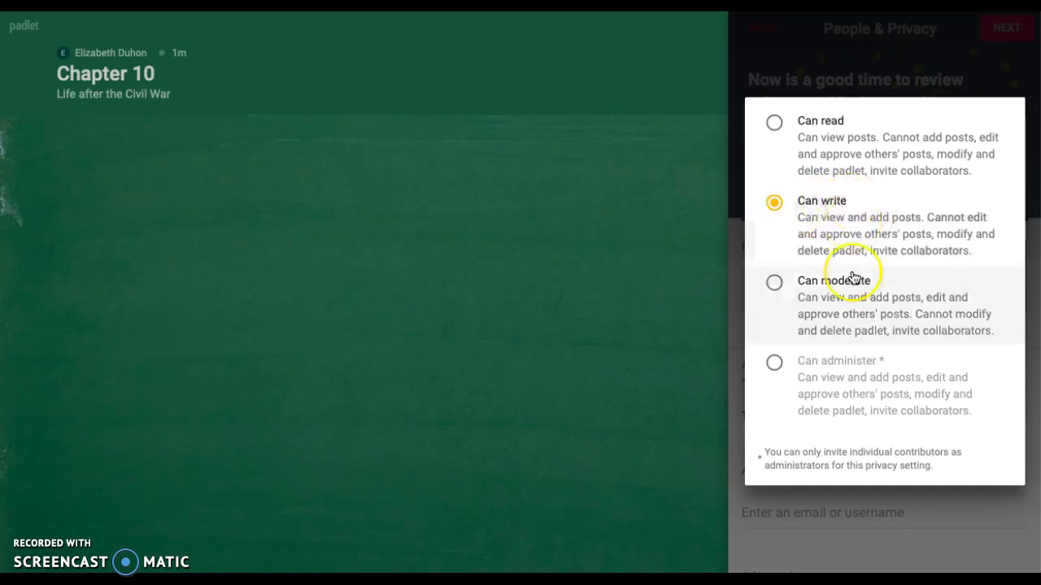
left_click(920, 507)
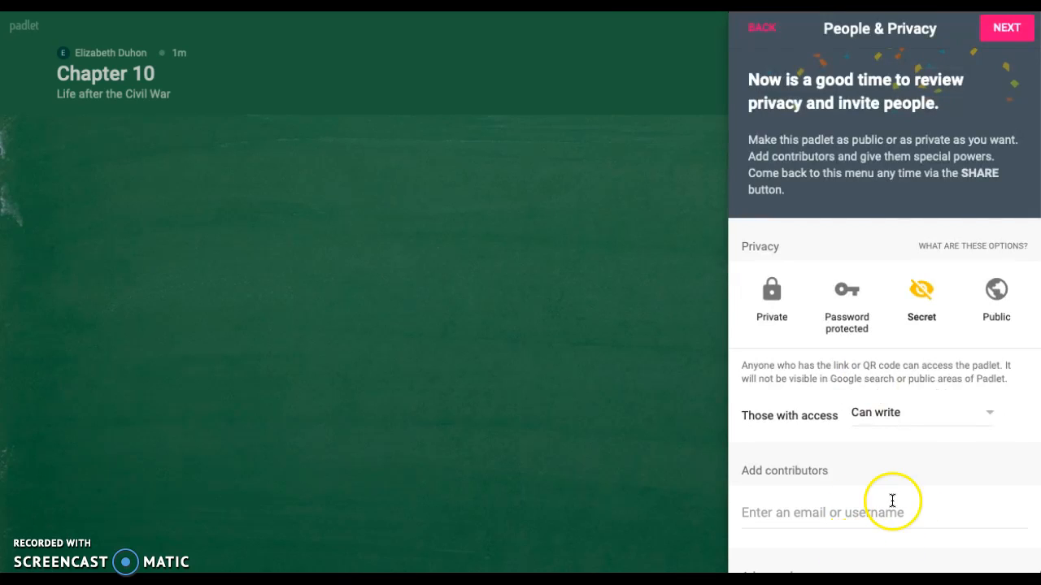
left_click(1020, 31)
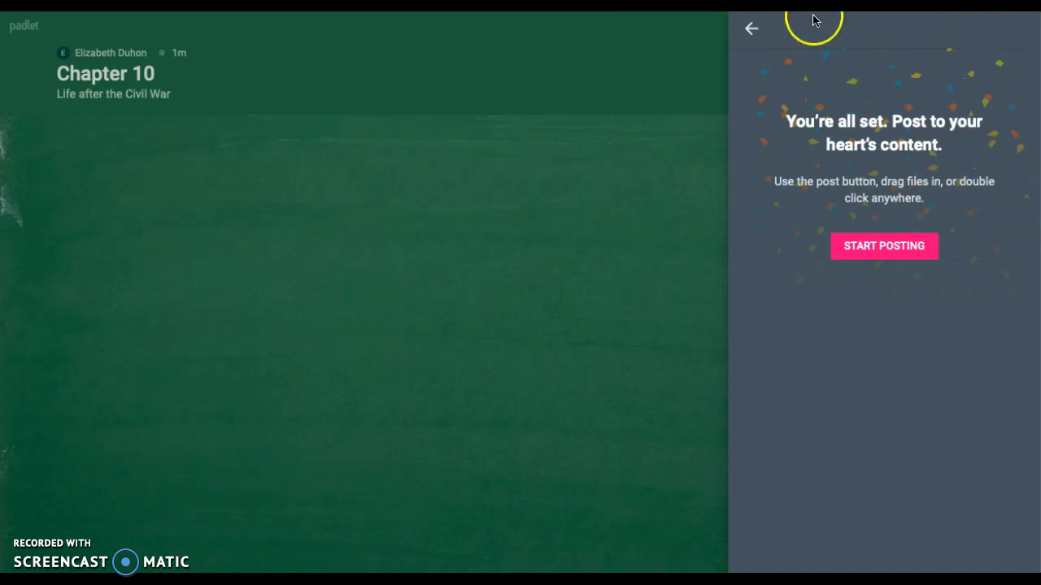
left_click(893, 248)
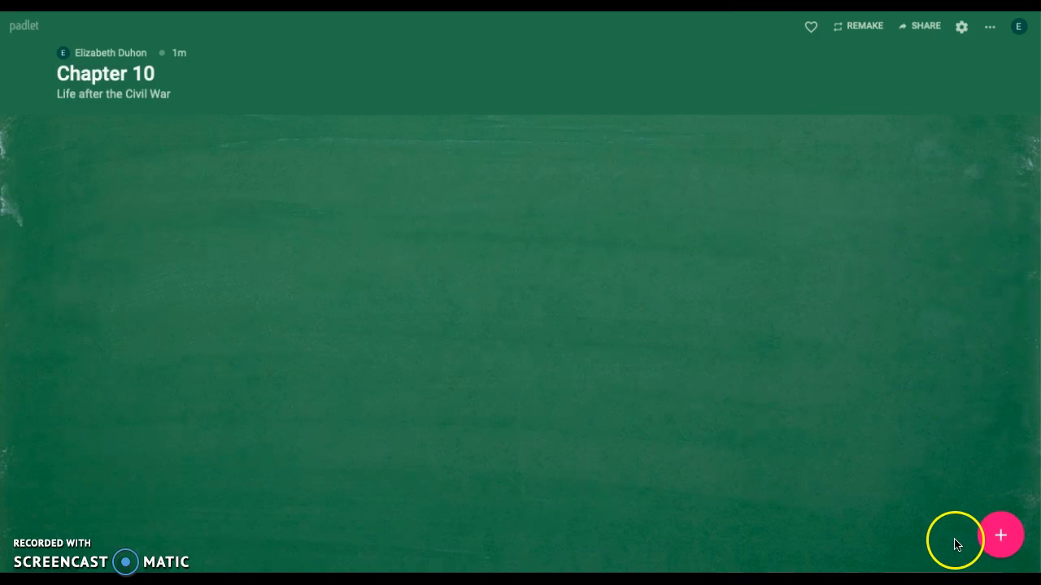
Add a new post to the padlet and title it "Leisure Time"
left_click(1001, 538)
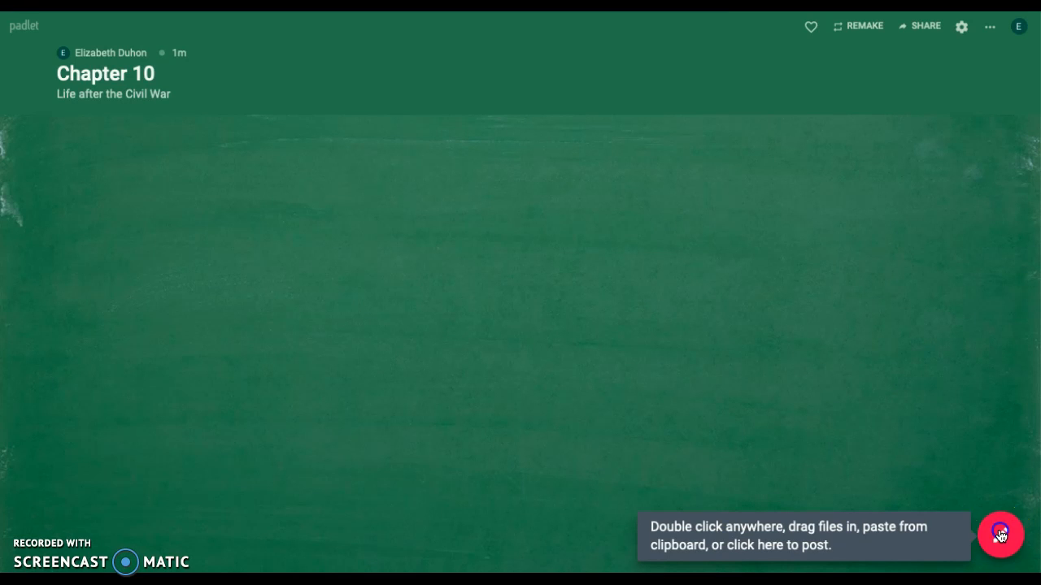
left_click(919, 373)
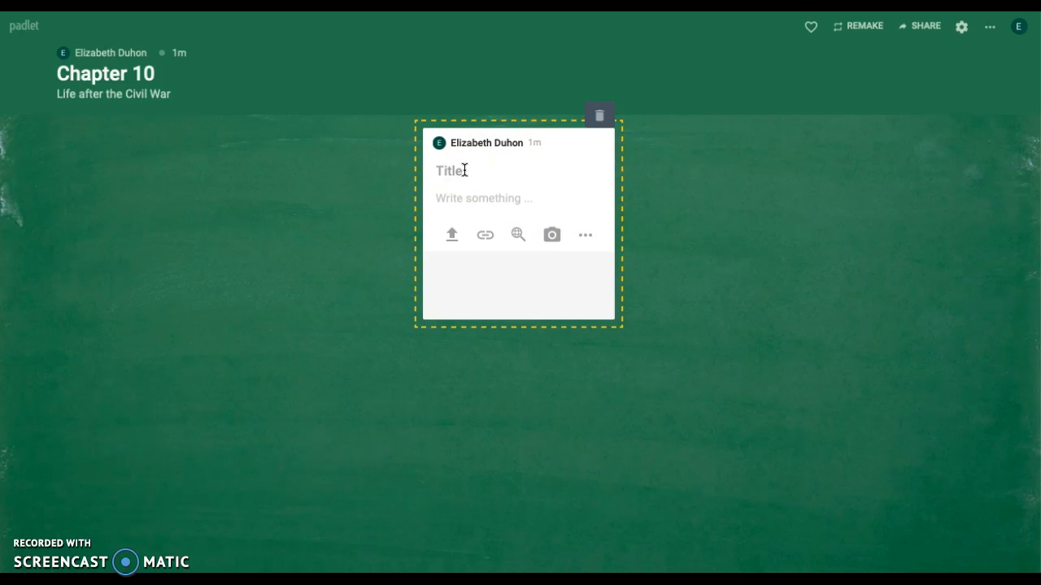
type("Leisure Time")
Write "What leisure activities were there after the Civil War?" as the body text of the Leisure Time post
left_click(448, 199)
type("Wha")
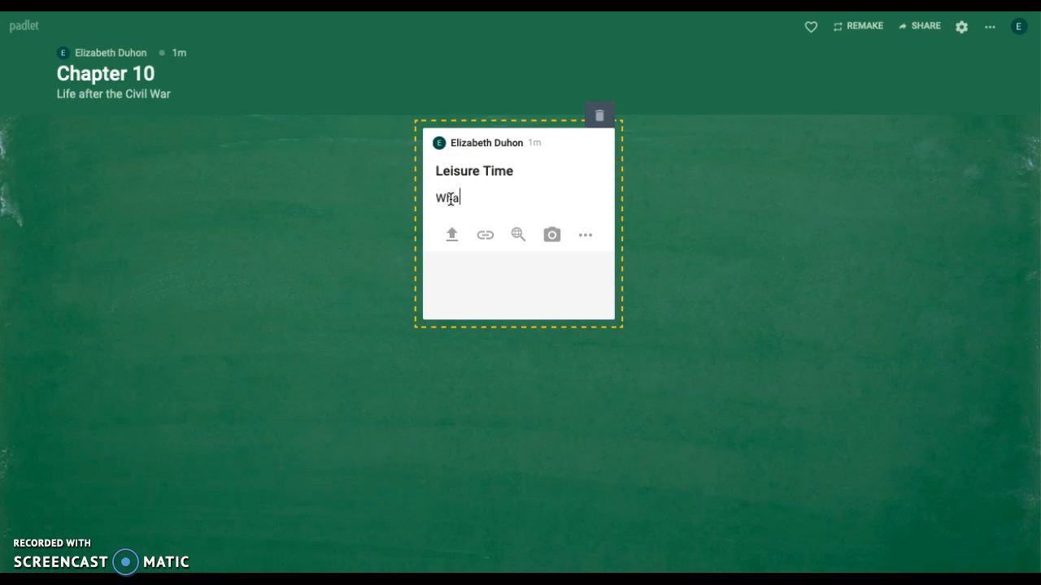
type("t leri")
type("isure ac")
type("tivities ")
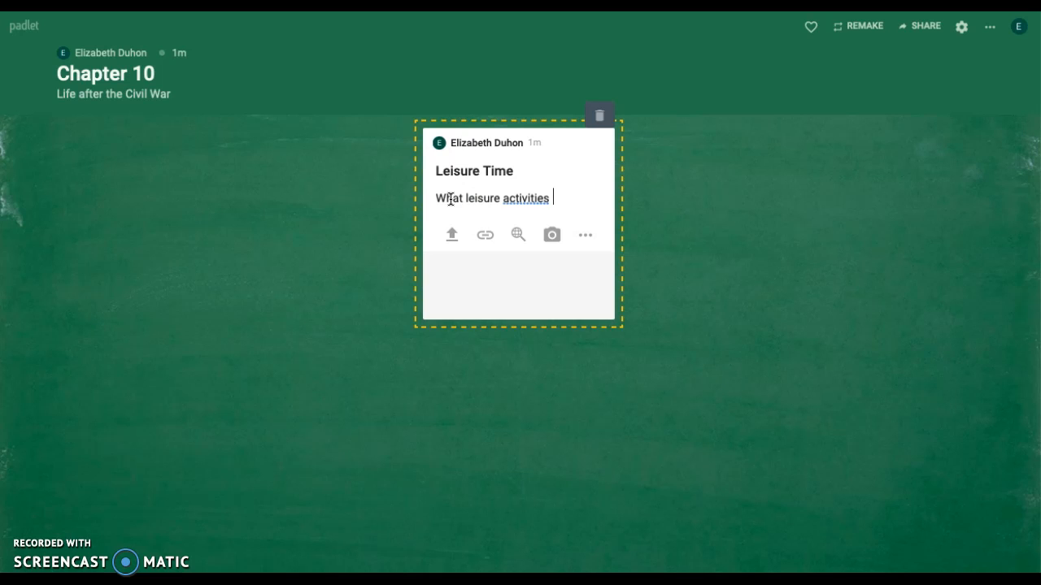
type("were there after the Civil War?")
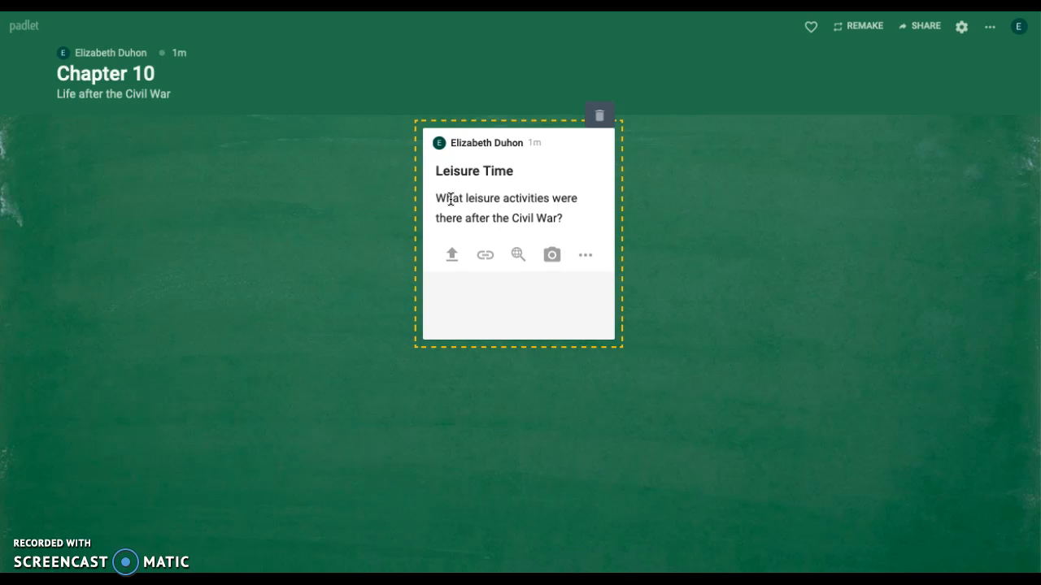
Examine the post's attachment options, including file upload, URL link, Google GIF search and the full list of attachment types
left_click(518, 372)
left_click(452, 257)
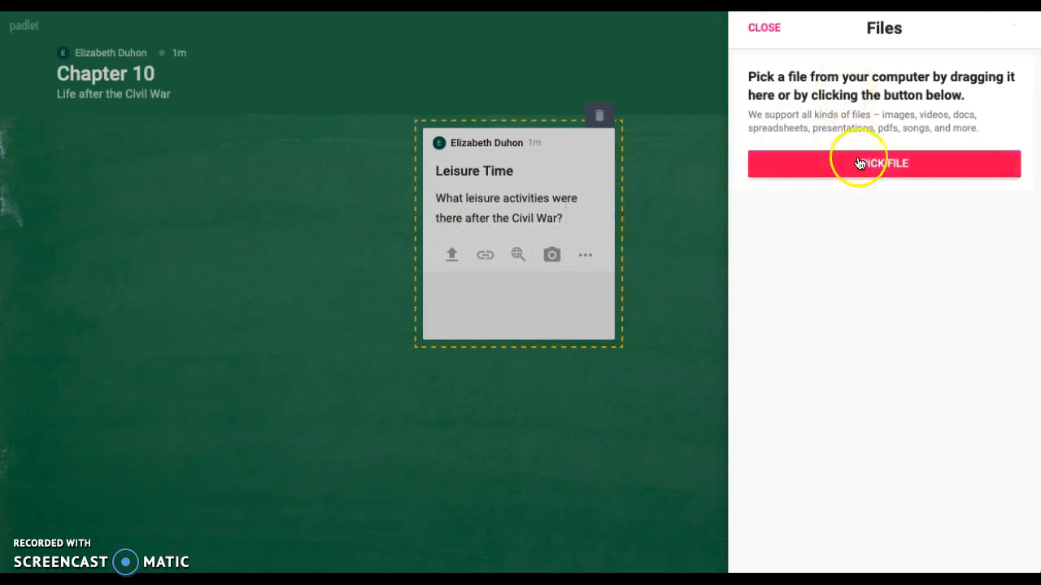
left_click(485, 252)
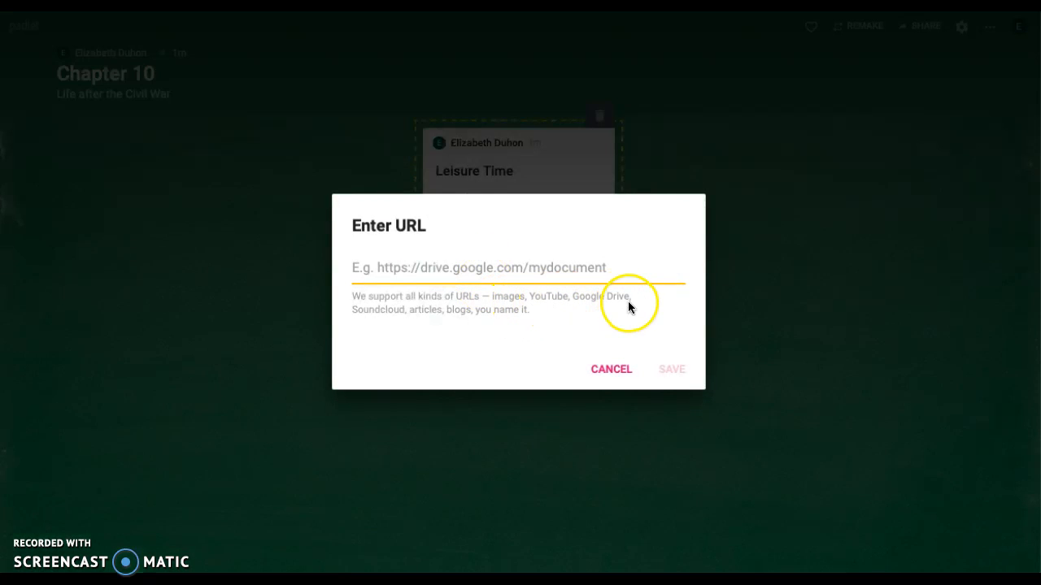
left_click(620, 372)
left_click(516, 257)
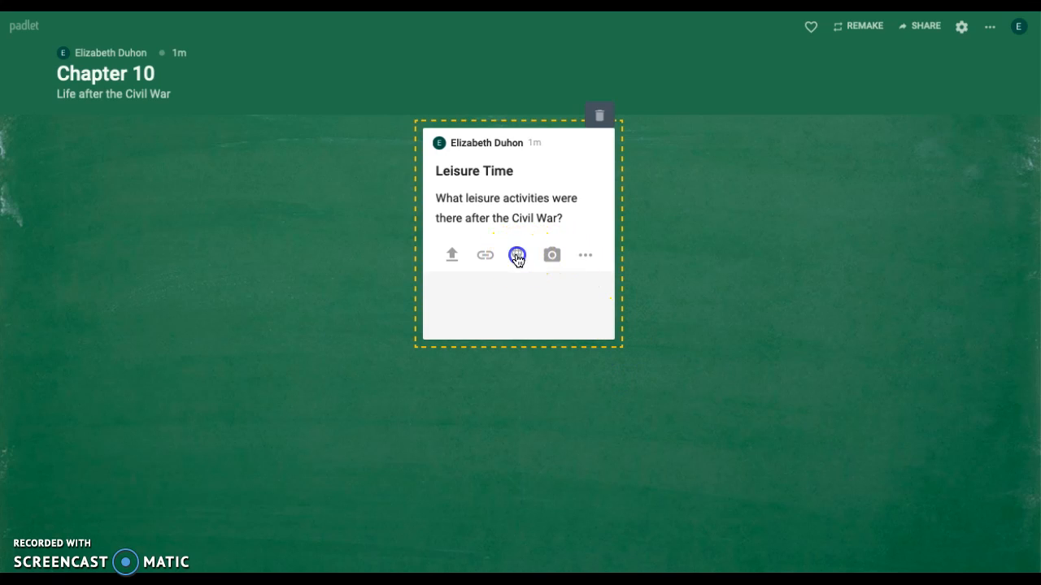
left_click(924, 112)
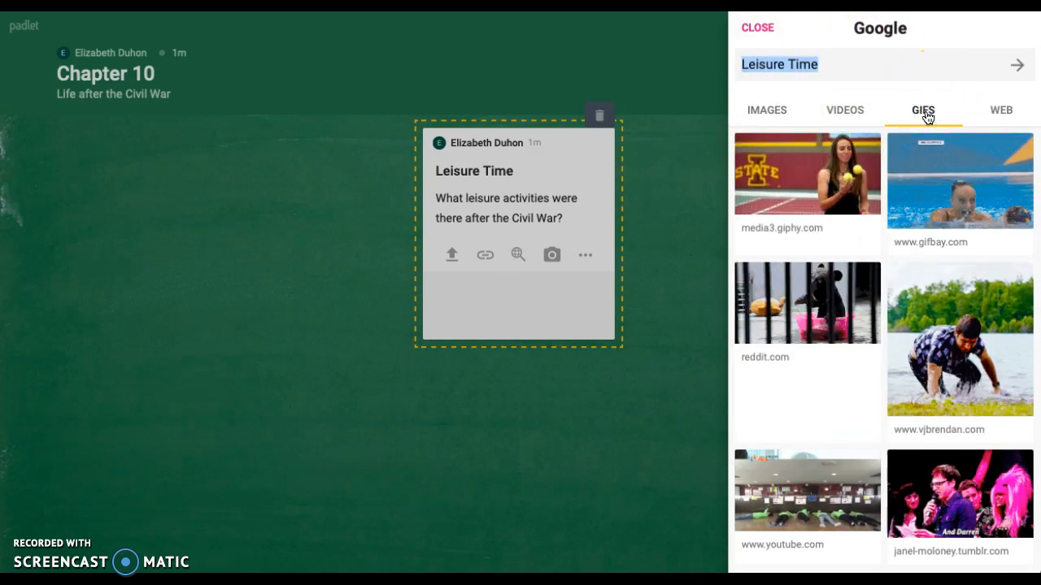
left_click(756, 28)
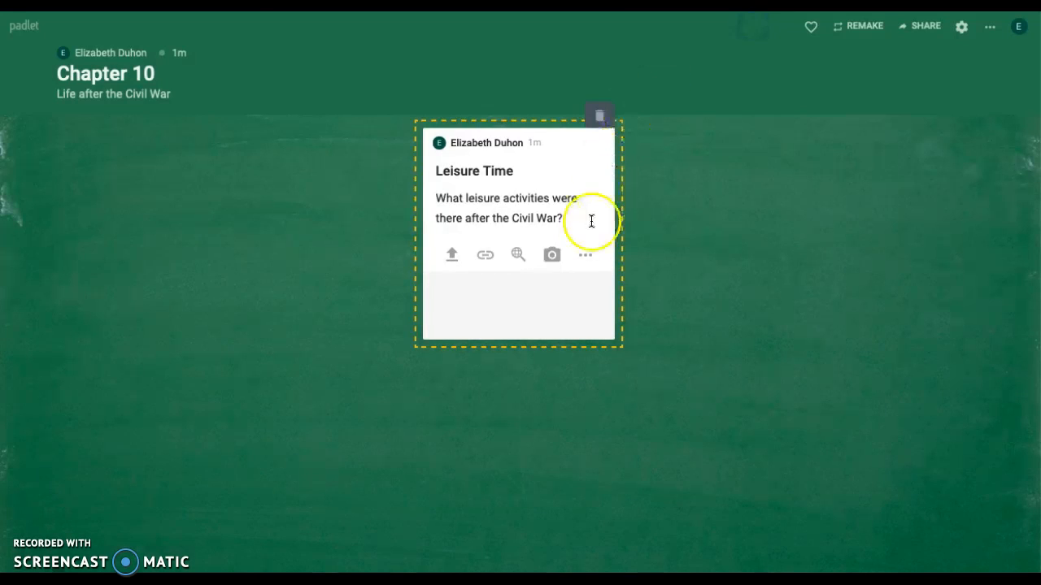
left_click(583, 260)
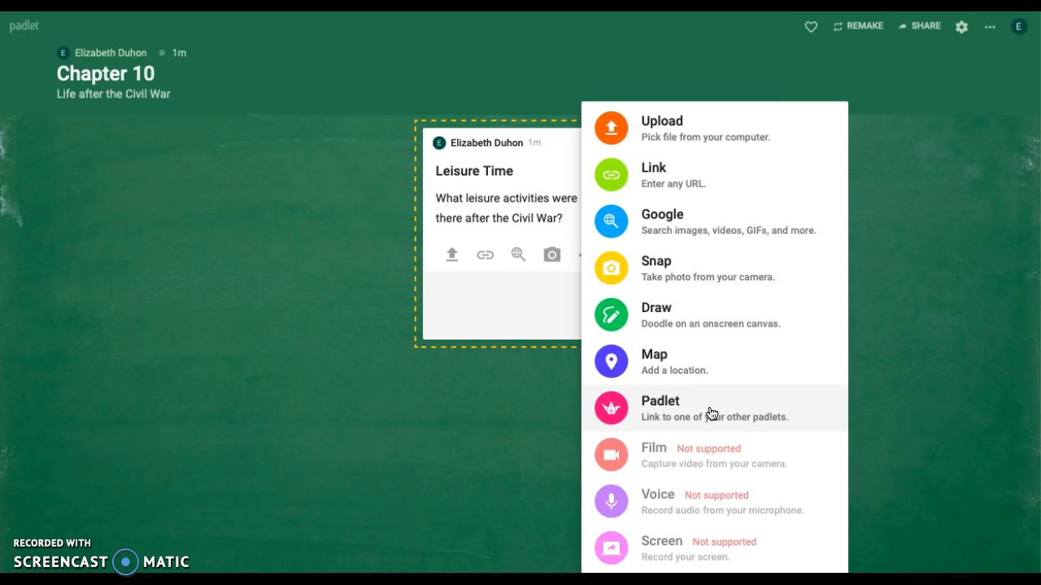
left_click(514, 316)
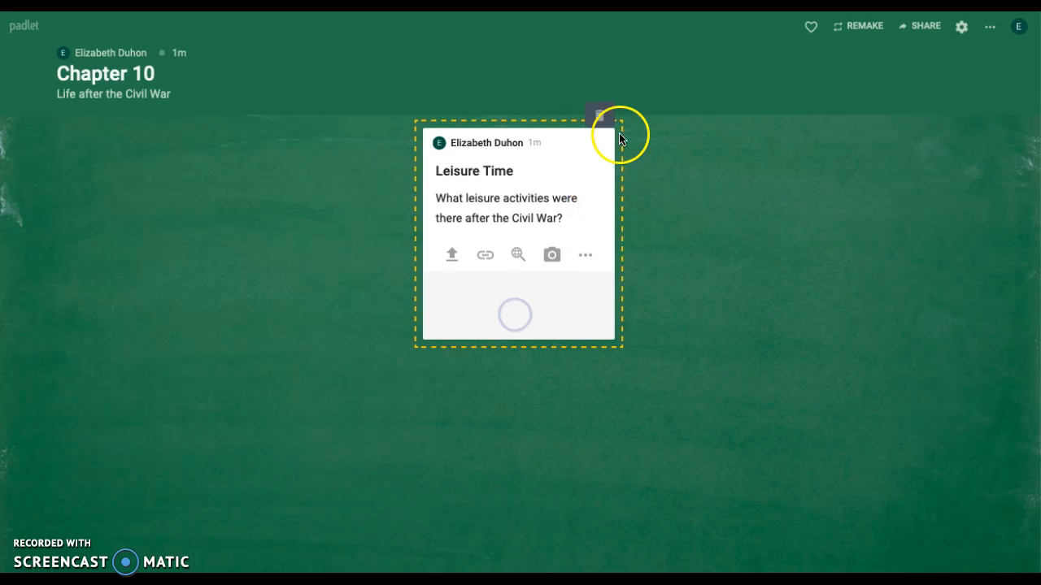
Publish the Leisure Time post and add the comment "Baseball" to it
left_click(673, 276)
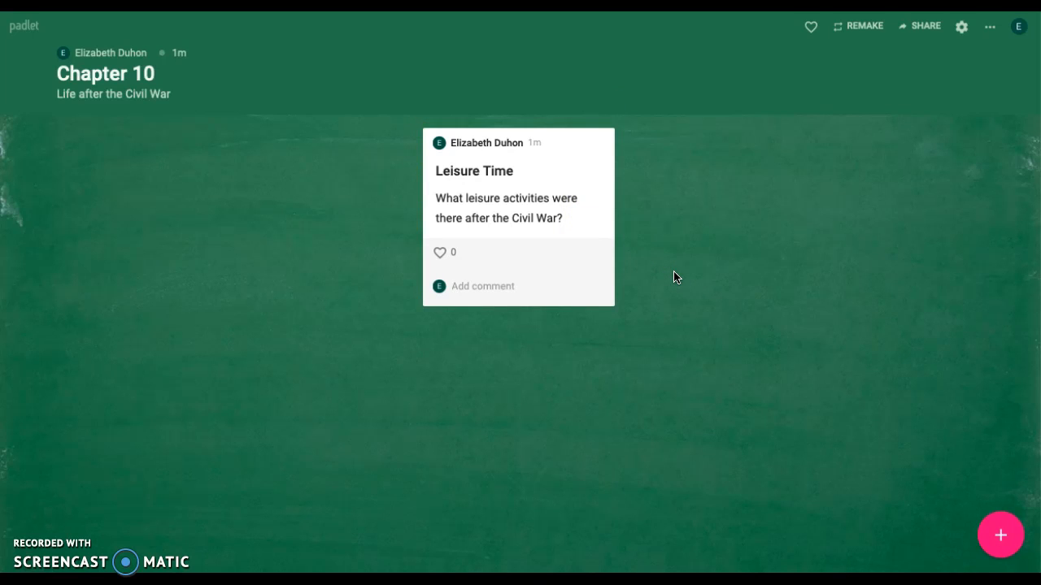
left_click(532, 290)
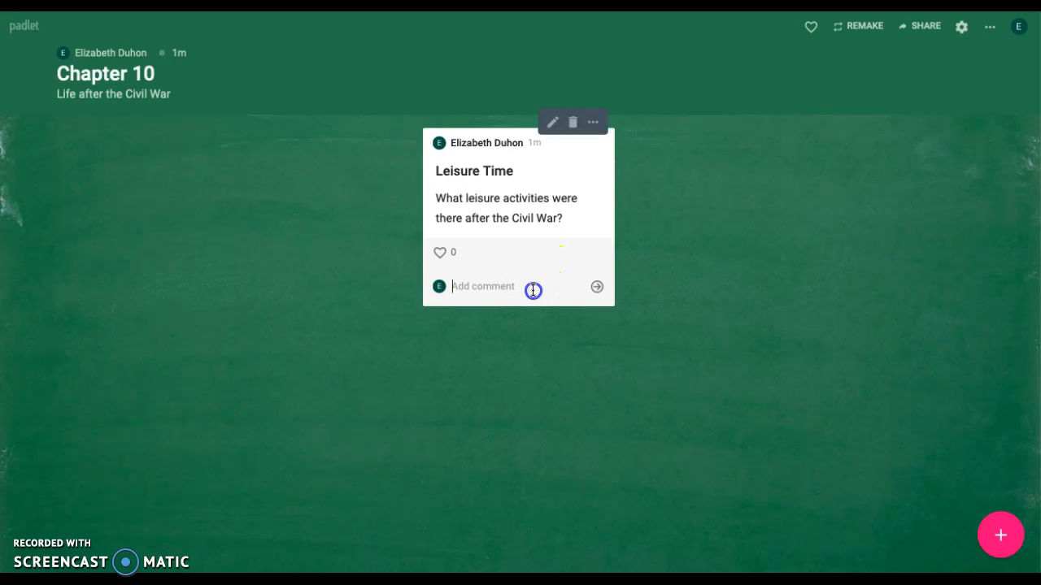
type("Baseball")
left_click(596, 287)
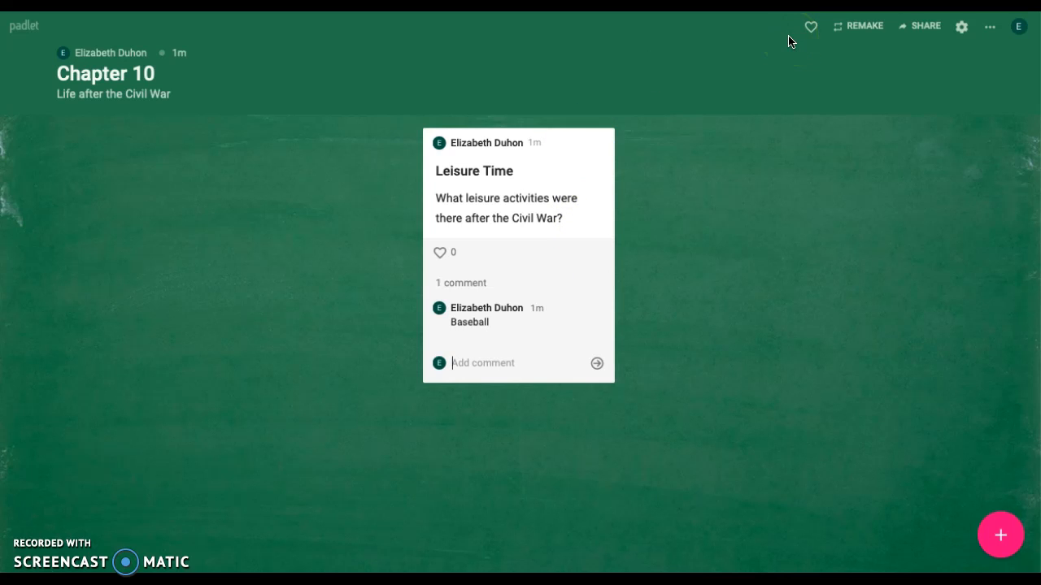
Examine the padlet's sharing settings, covering People & Privacy, the share and export options, and the embed codes, and return to the padlet
left_click(921, 27)
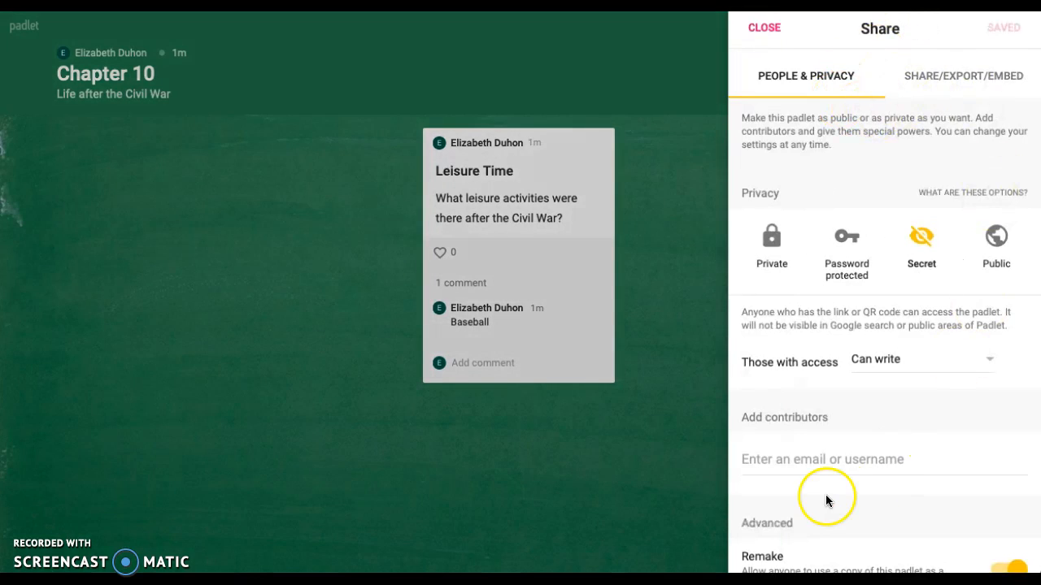
scroll(845, 400, "down", 2)
scroll(848, 396, "up", 3)
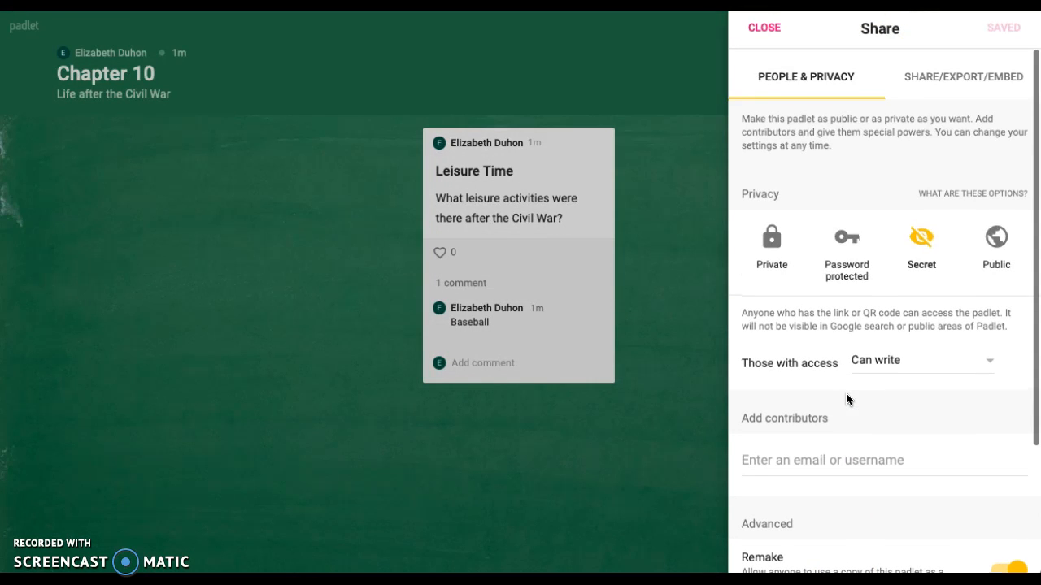
left_click(1003, 81)
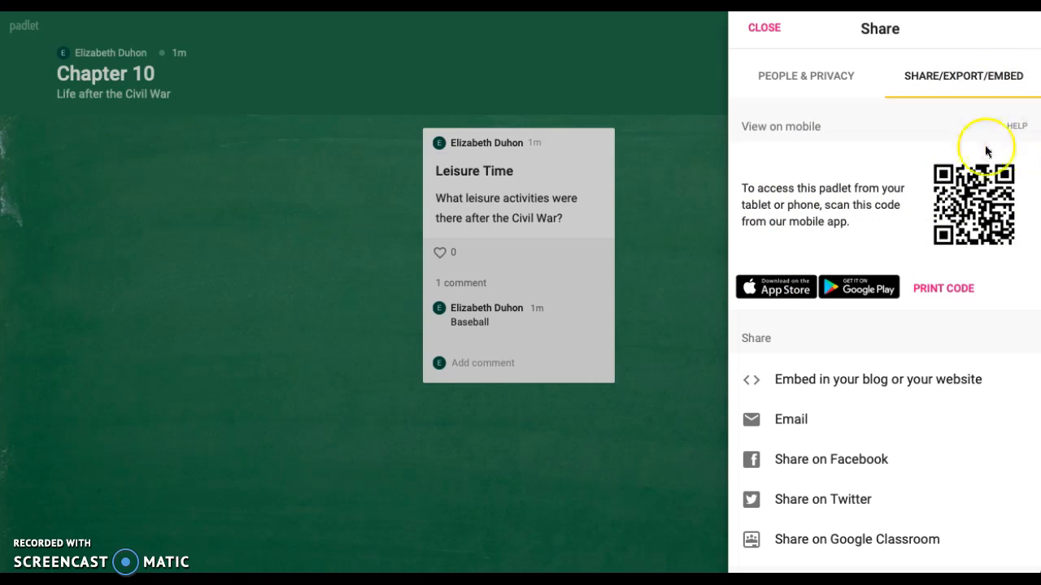
scroll(921, 390, "down", 2)
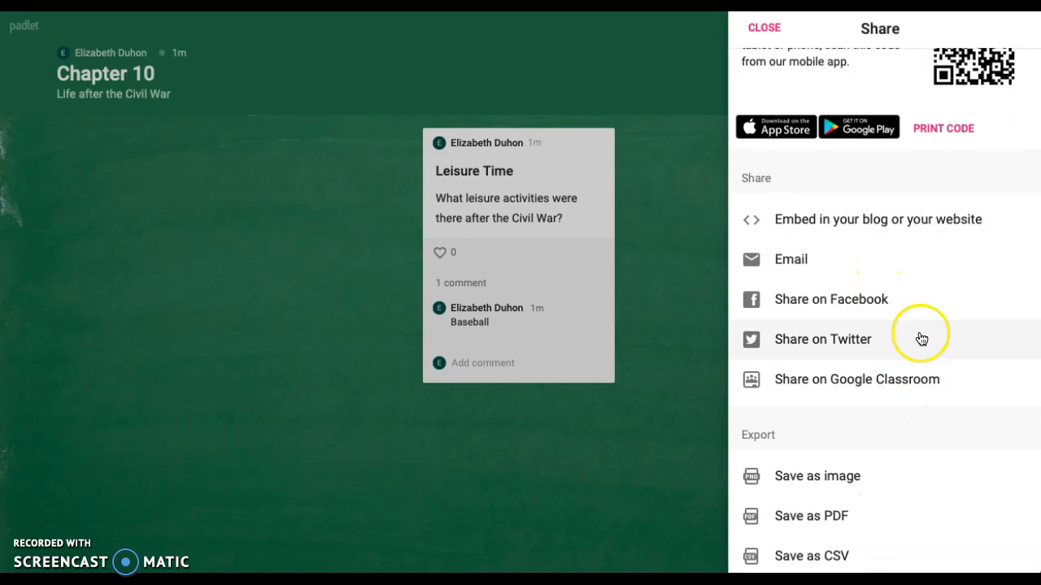
left_click(966, 237)
scroll(965, 228, "down", 4)
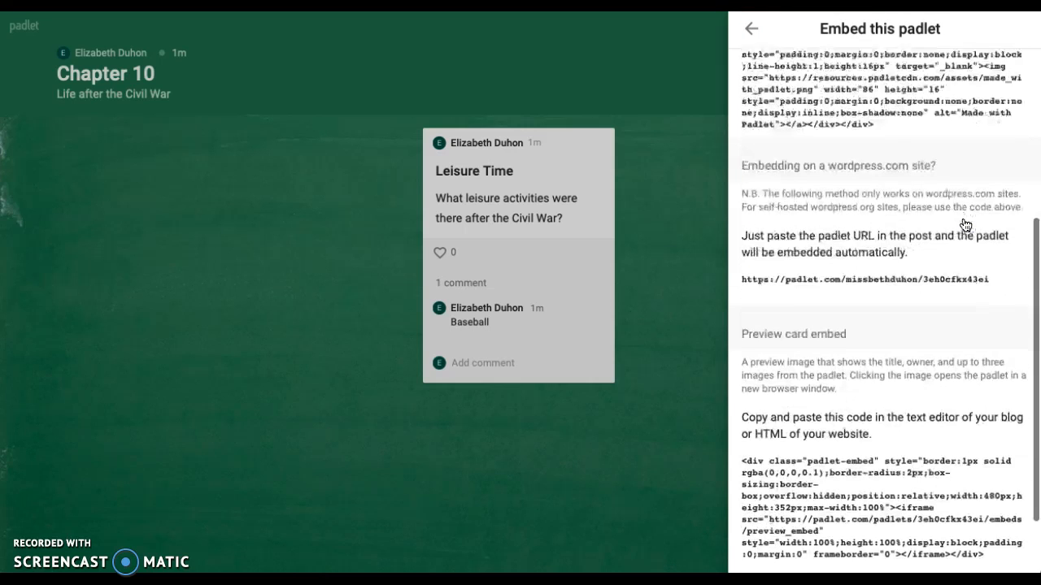
scroll(965, 226, "down", 1)
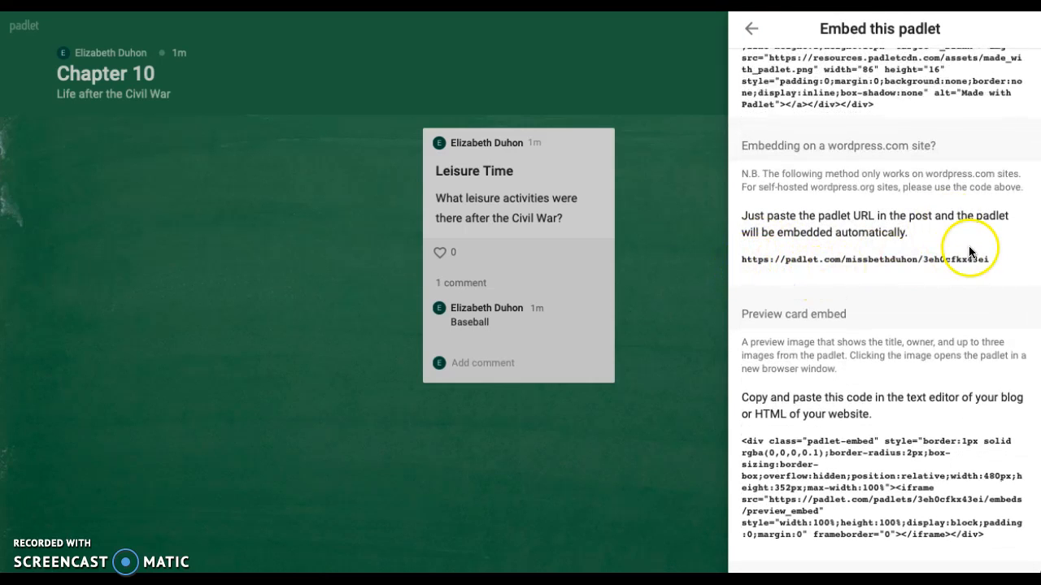
left_click(751, 29)
left_click(755, 30)
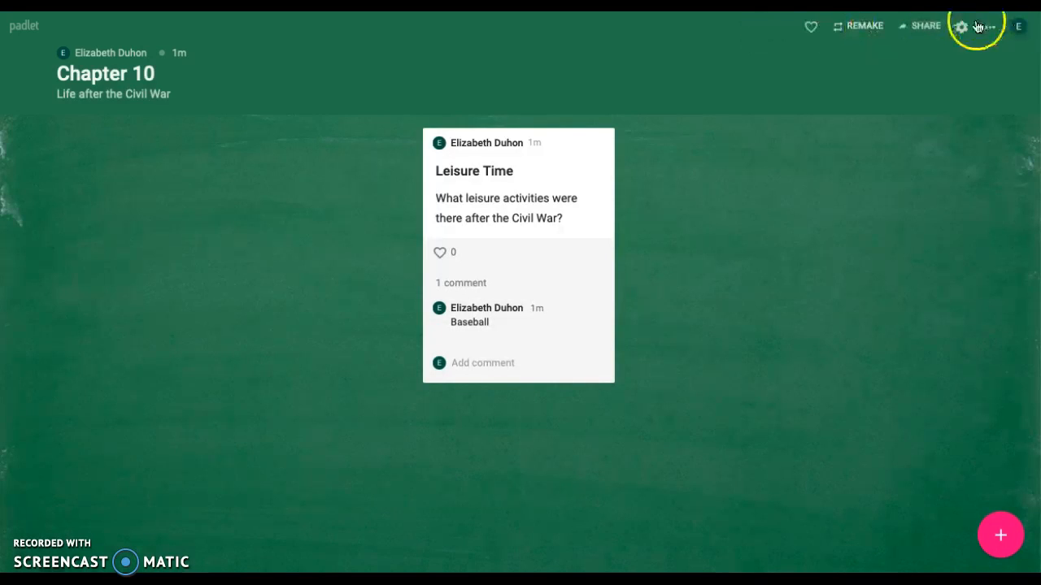
Review the padlet's Modify settings from the title and wallpaper down to the tags and address
left_click(964, 29)
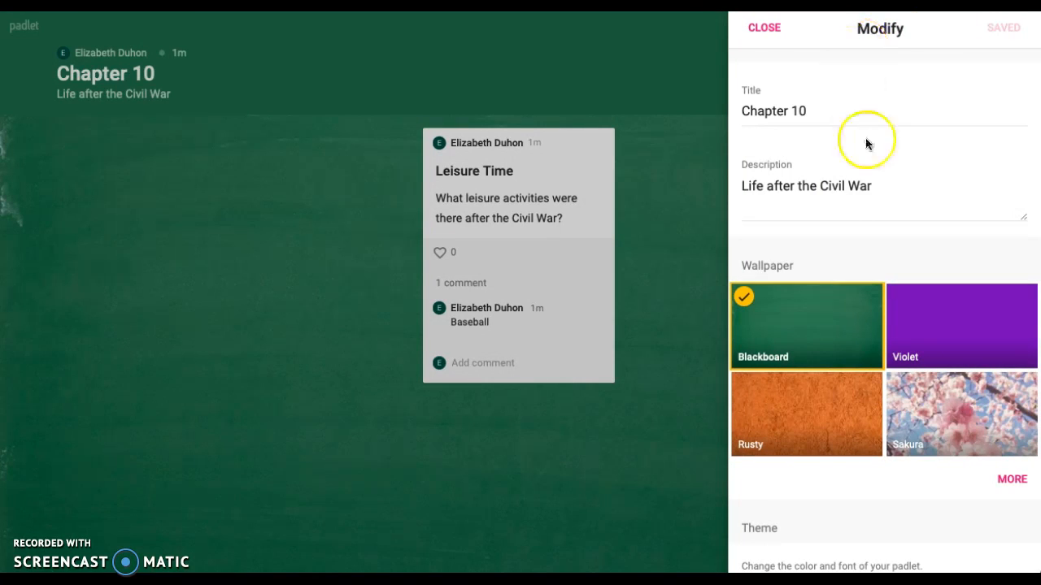
scroll(868, 180, "down", 10)
scroll(872, 177, "down", 5)
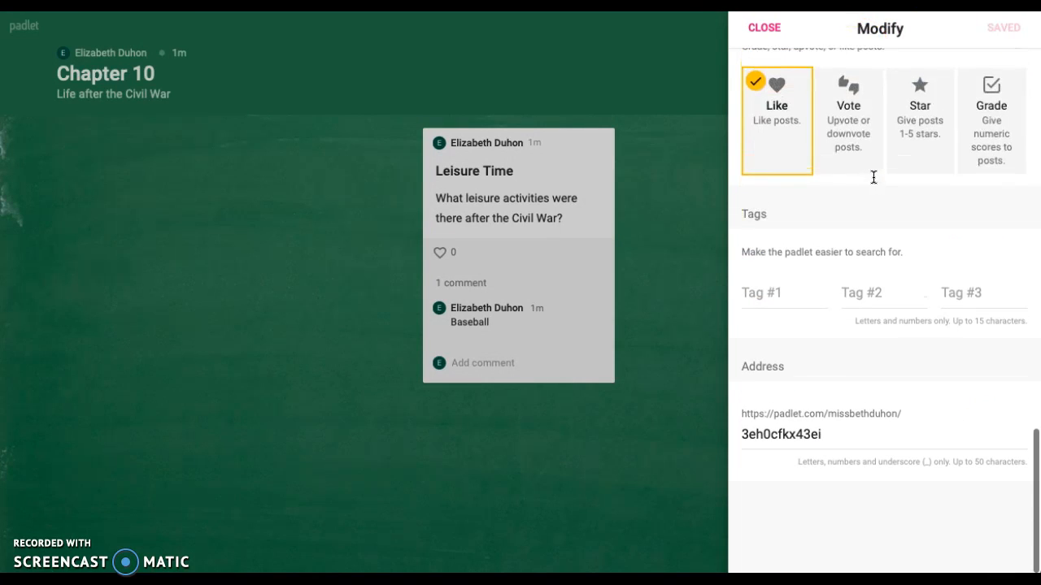